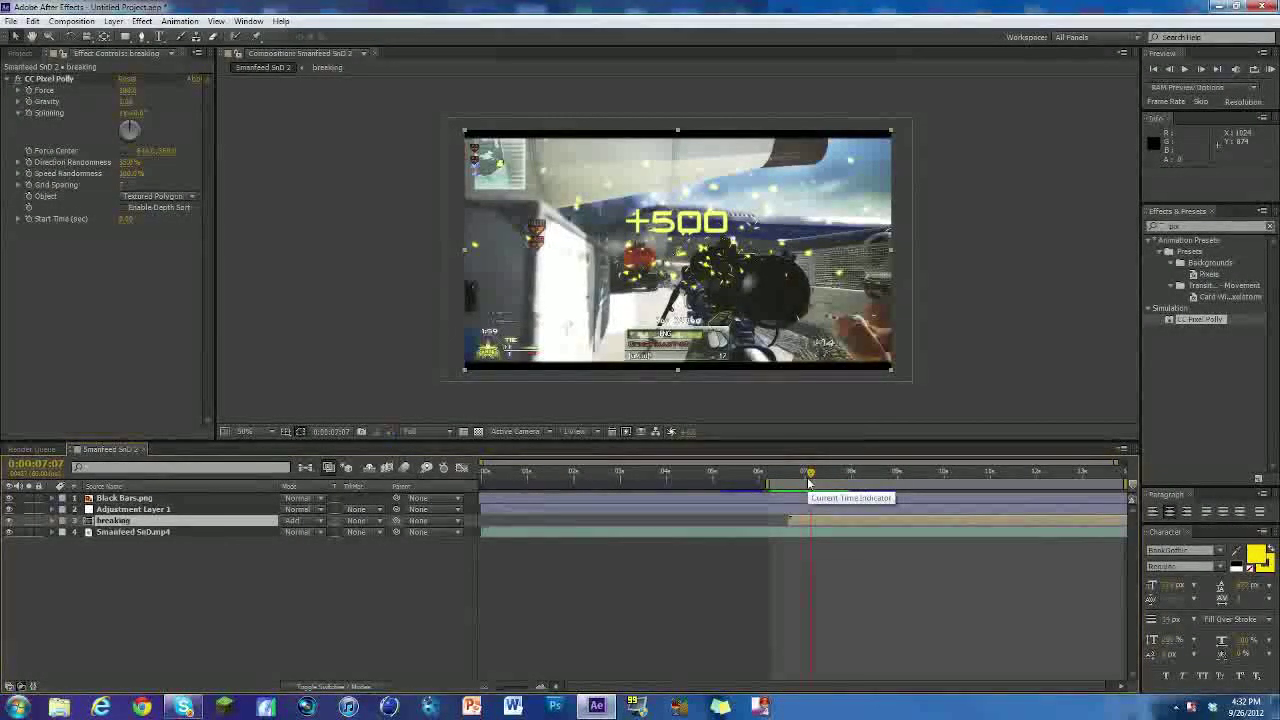
- Scrub through the finished +500 shatter effect around the seven-second mark, comparing it with Adjustment Layer 1 hidden and shown
{"action": "left_click_drag", "start_coordinate": [800, 476], "coordinate": [791, 481]}
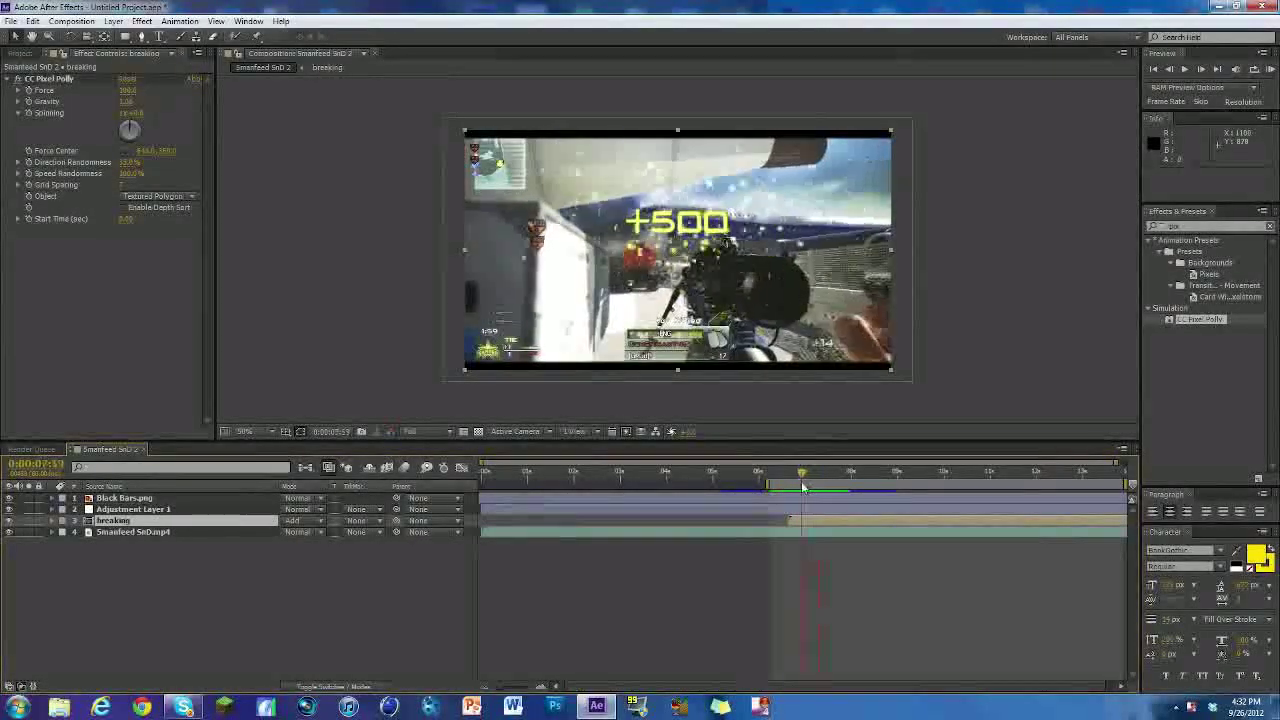
{"action": "left_click_drag", "start_coordinate": [796, 489], "coordinate": [808, 490]}
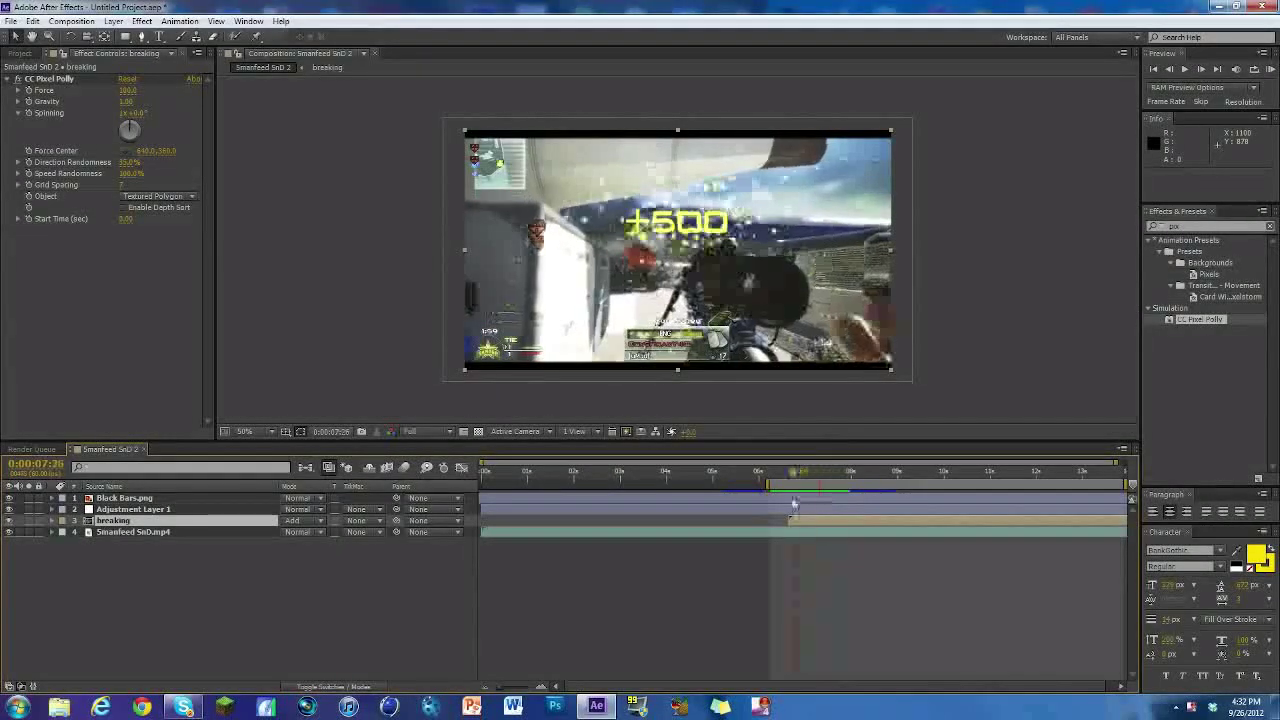
{"action": "mouse_move", "coordinate": [793, 503]}
{"action": "left_mouse_down"}
{"action": "mouse_move", "coordinate": [775, 497]}
{"action": "mouse_move", "coordinate": [814, 498]}
{"action": "mouse_move", "coordinate": [792, 484]}
{"action": "mouse_move", "coordinate": [822, 481]}
{"action": "mouse_move", "coordinate": [812, 487]}
{"action": "left_mouse_up"}
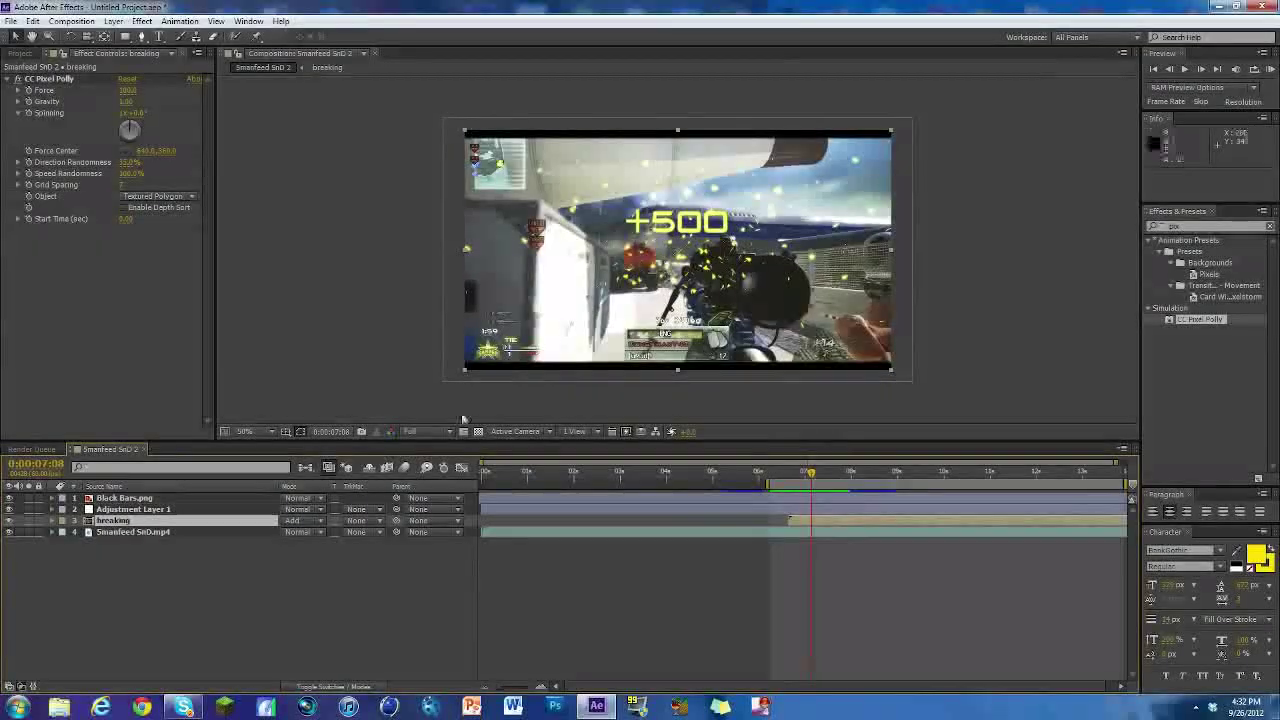
{"action": "left_click", "coordinate": [10, 510]}
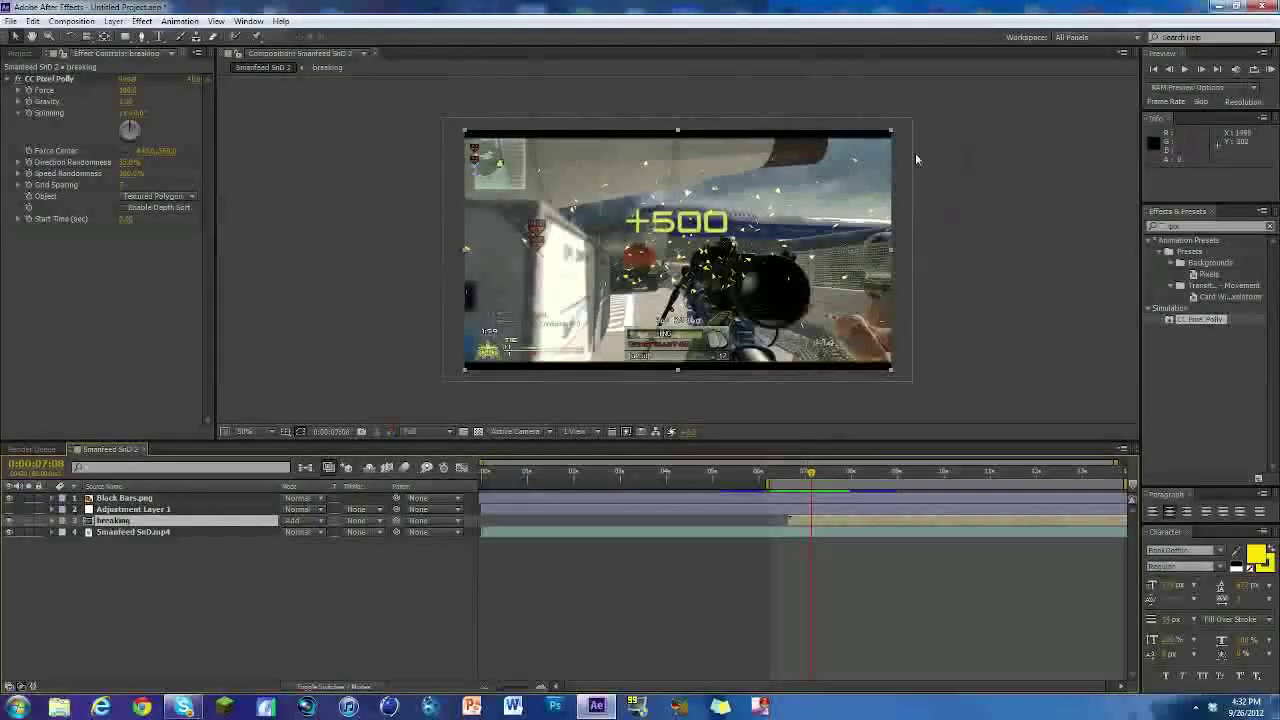
{"action": "left_click_drag", "start_coordinate": [808, 483], "coordinate": [797, 483]}
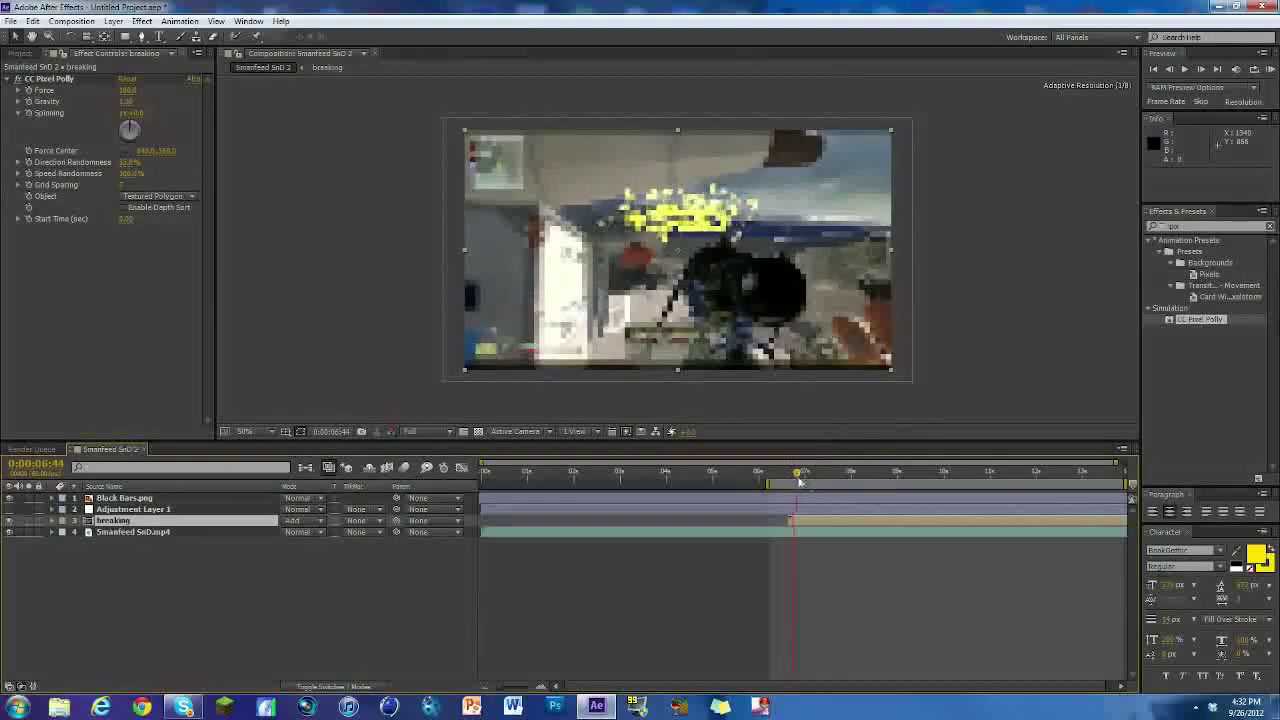
{"action": "left_click", "coordinate": [10, 510]}
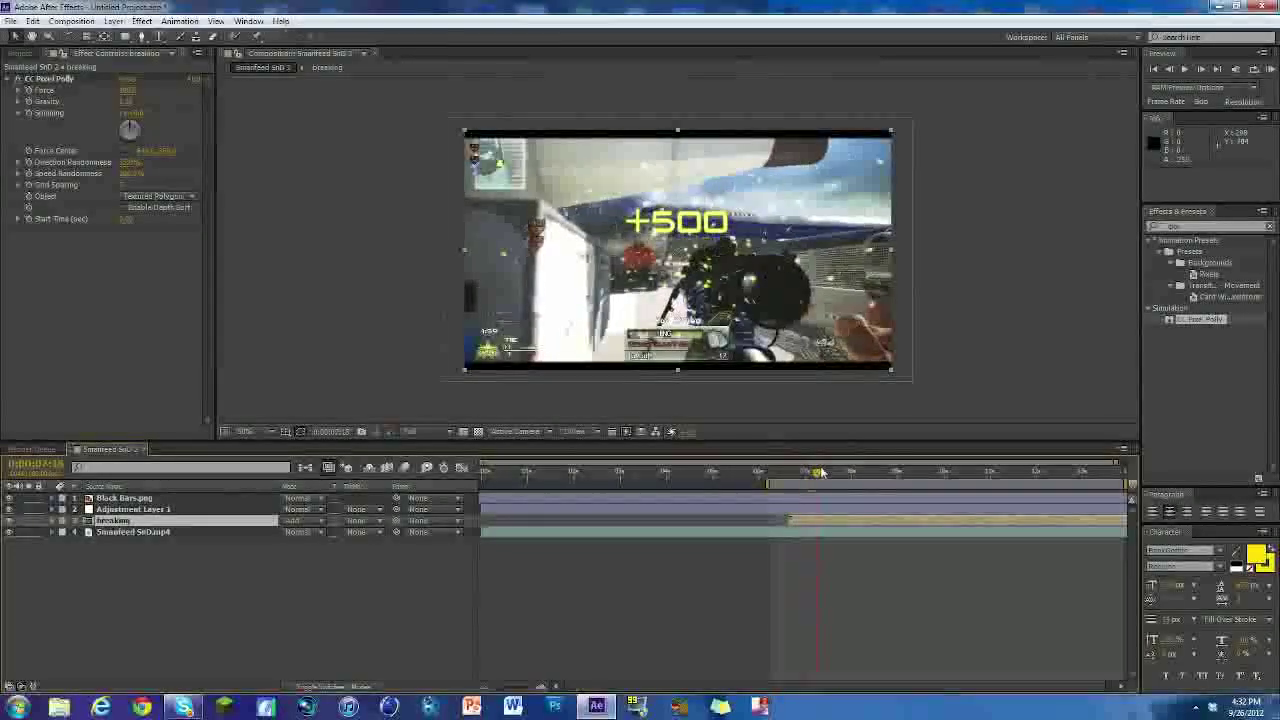
{"action": "left_click_drag", "start_coordinate": [822, 473], "coordinate": [797, 474]}
- Delete the Adjustment Layer 1, Black Bars.png and breaking layers, keeping only the Smanfeed SnD.mp4 footage in the composition
{"action": "left_click", "coordinate": [137, 510]}
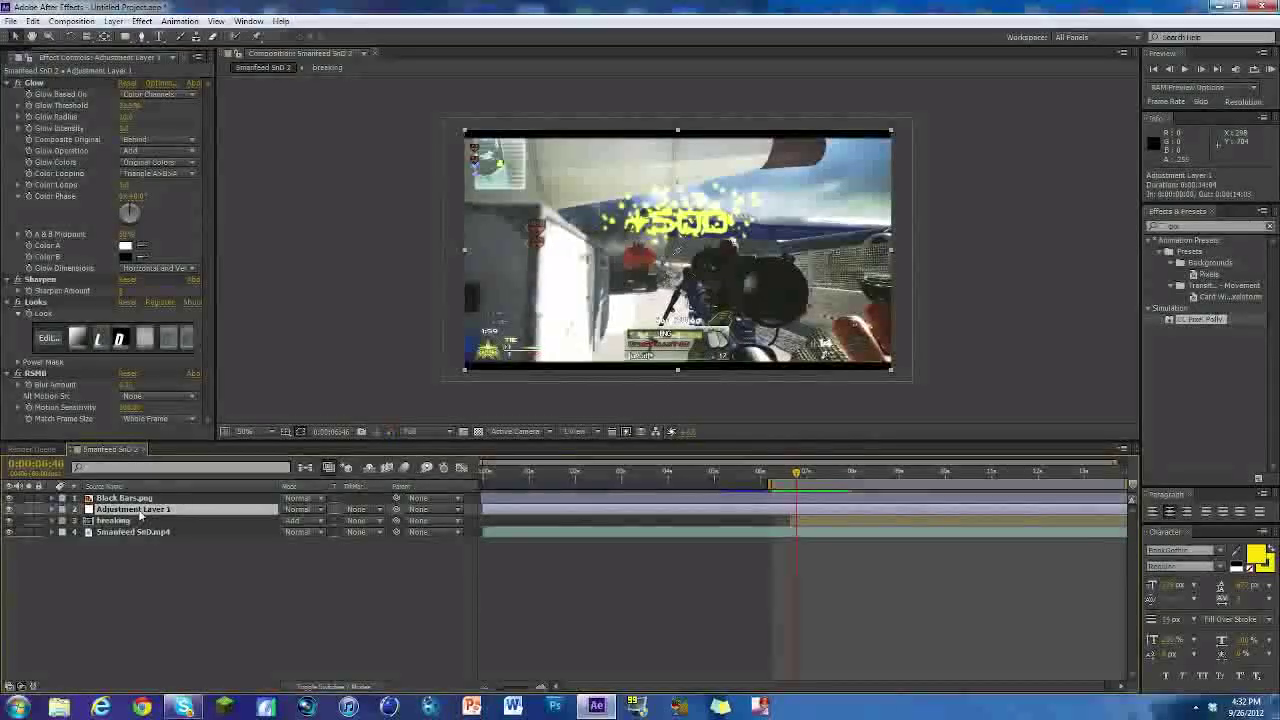
{"action": "key", "text": "Delete"}
{"action": "left_click", "coordinate": [139, 500]}
{"action": "key", "text": "Delete"}
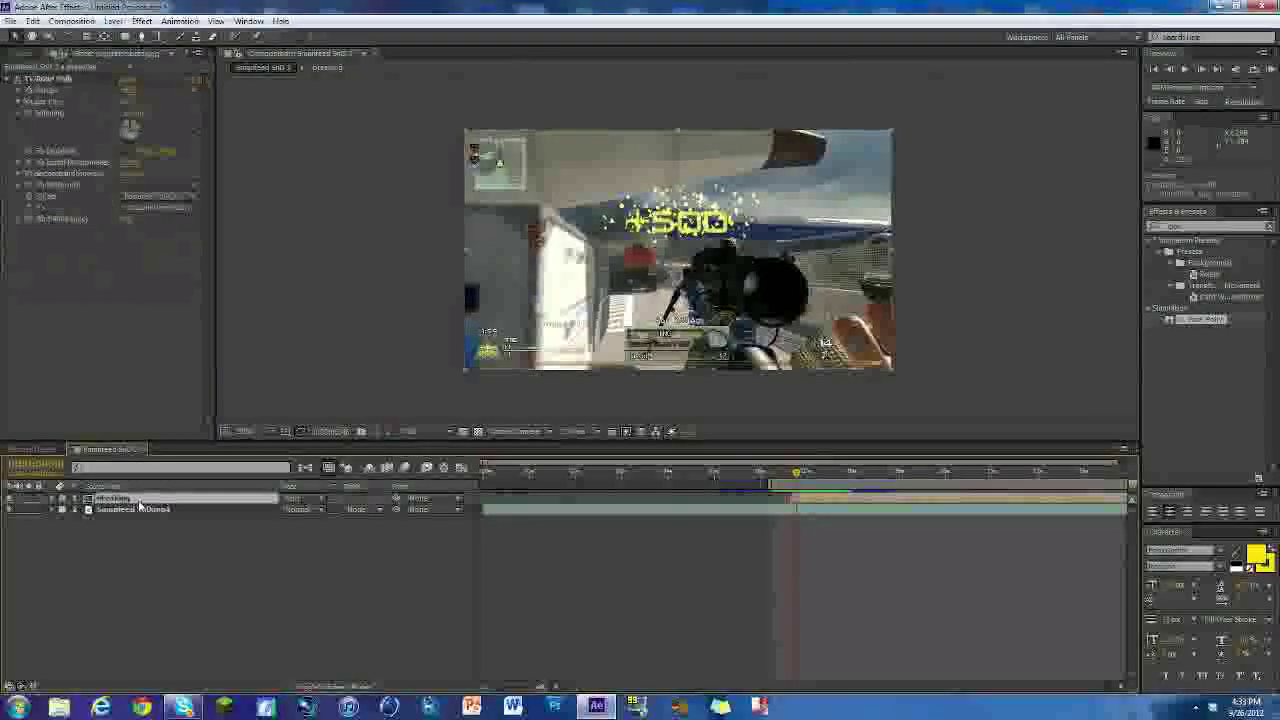
{"action": "key", "text": "ctrl+z"}
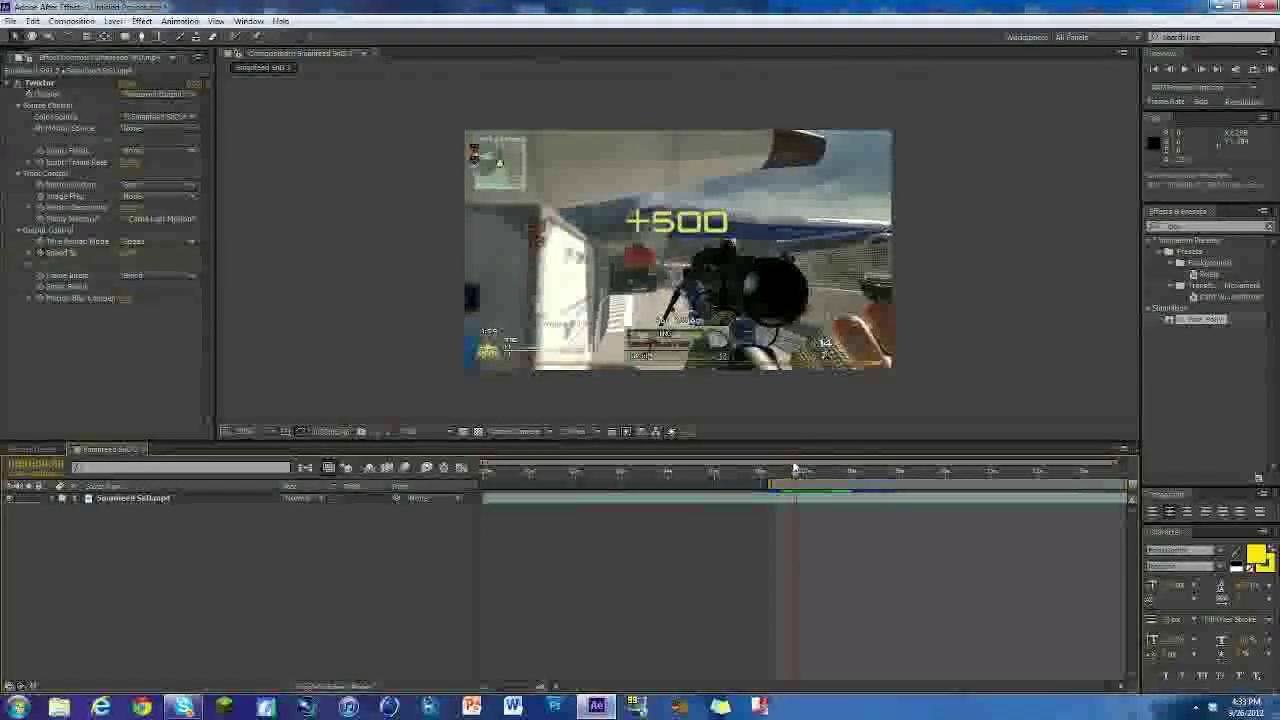
- Move the current time to 0:00:06:39, where the +500 score is fully shown in the footage
{"action": "left_click_drag", "start_coordinate": [795, 476], "coordinate": [791, 487]}
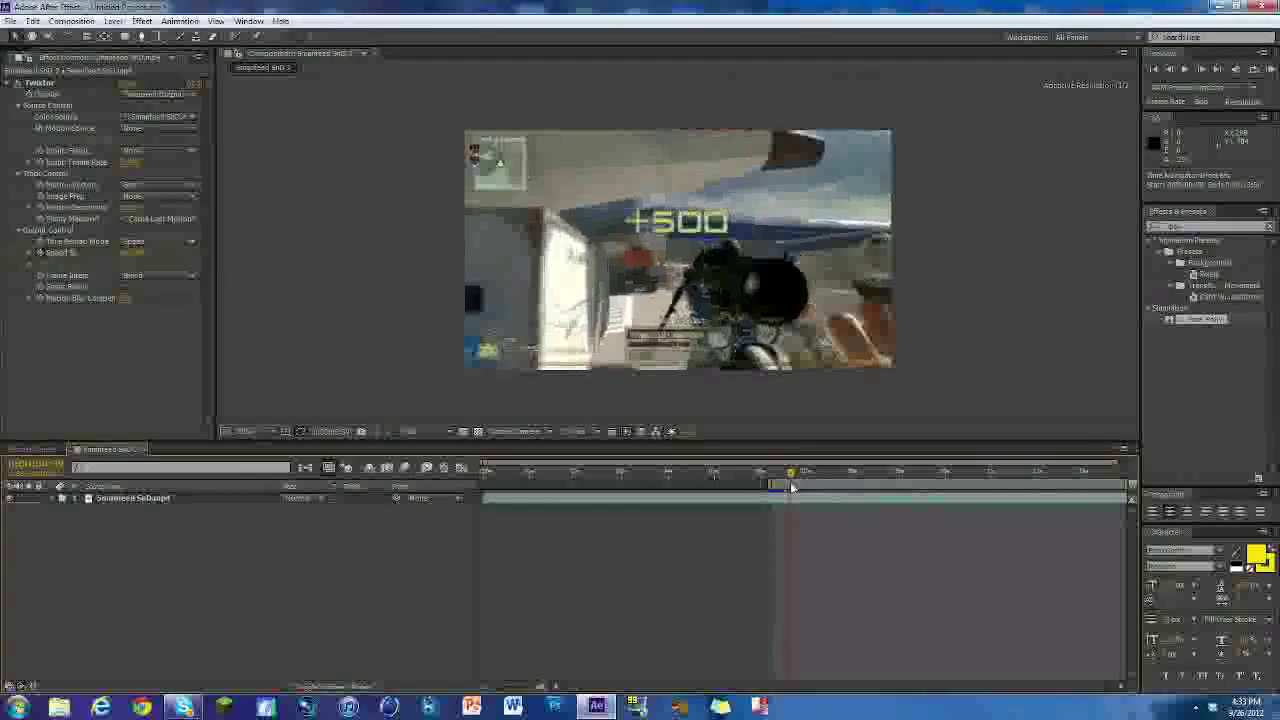
{"action": "left_click", "coordinate": [1170, 70]}
{"action": "left_click", "coordinate": [1170, 70]}
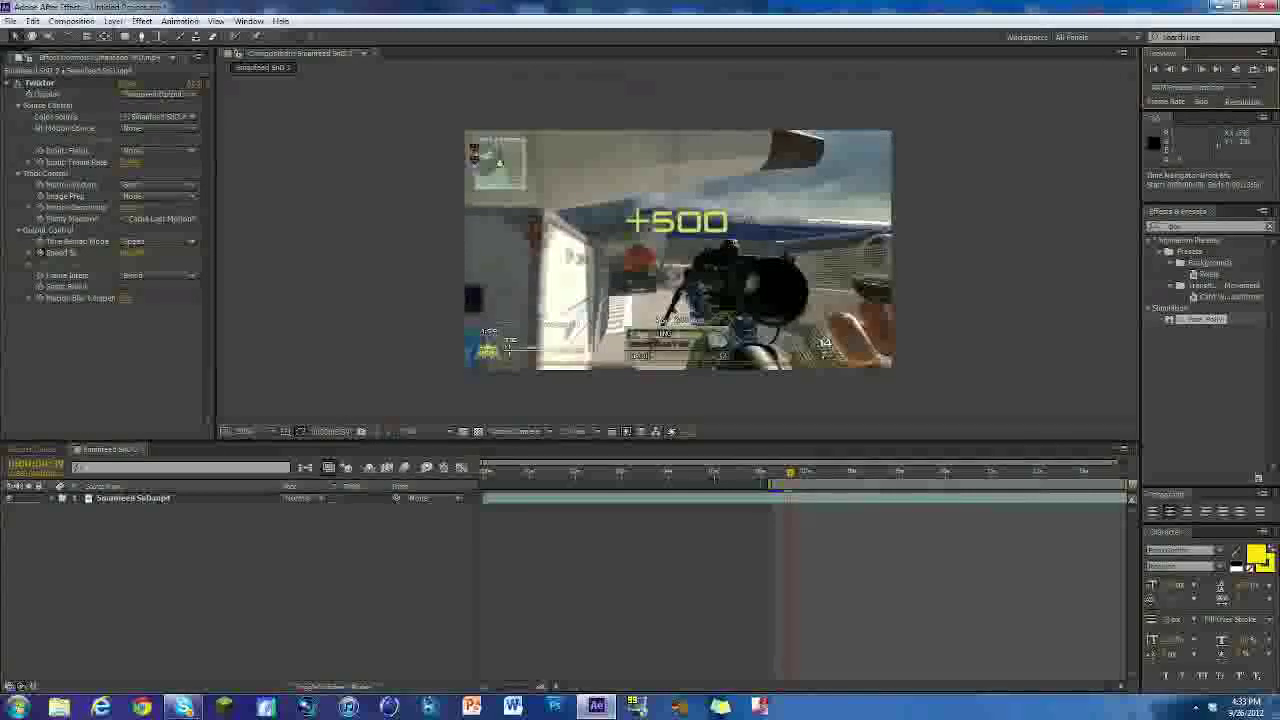
- Delete the old breaking composition from the project
{"action": "left_click", "coordinate": [18, 58]}
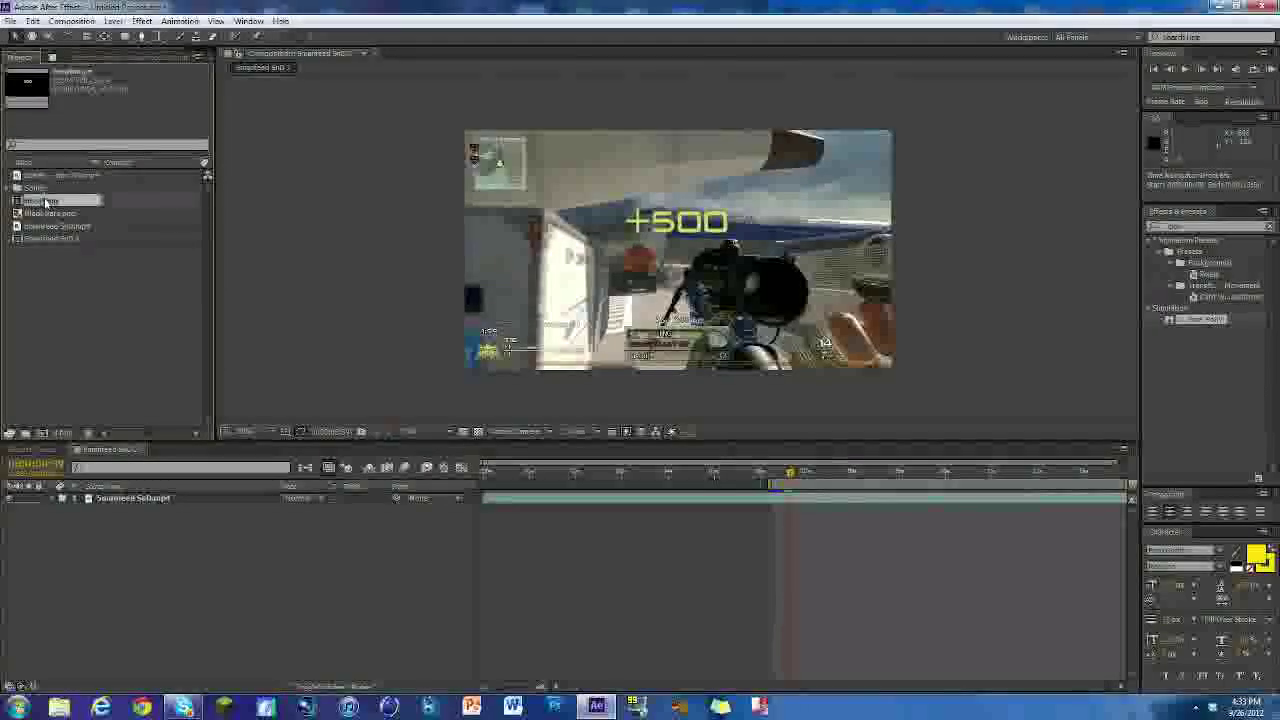
{"action": "key", "text": "Delete"}
{"action": "key", "text": "Return"}
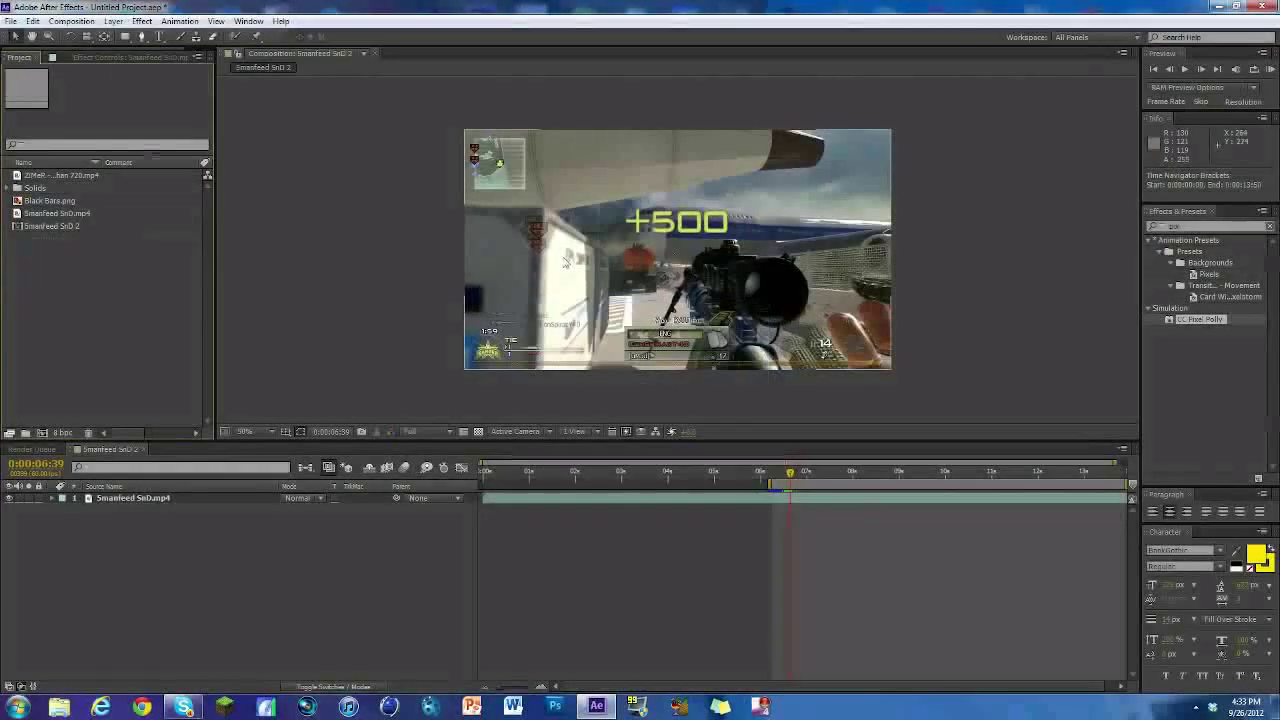
- Create a new 1280 x 720 composition named Comp 1 with the offered settings
{"action": "left_click", "coordinate": [71, 21]}
{"action": "left_click", "coordinate": [97, 37]}
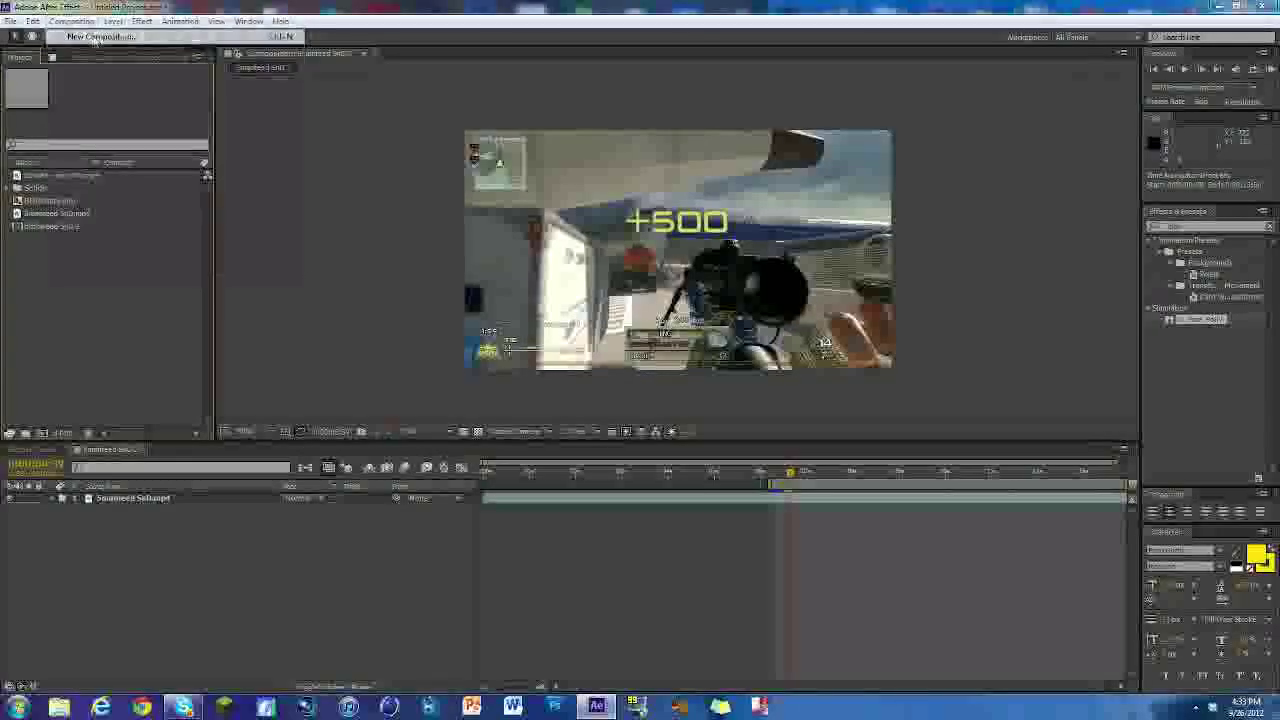
{"action": "left_click", "coordinate": [703, 486]}
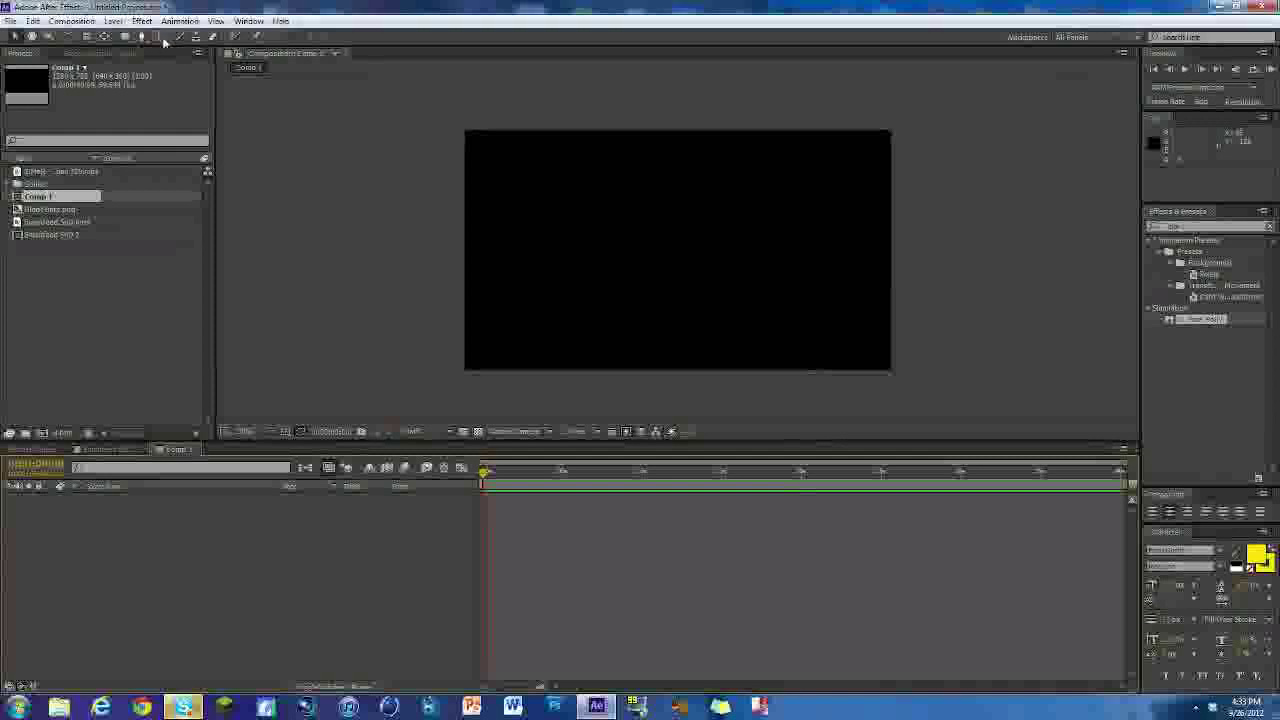
- Add a black solid of 1280 x 720 pixels to Comp 1 as the background
{"action": "right_click", "coordinate": [158, 548]}
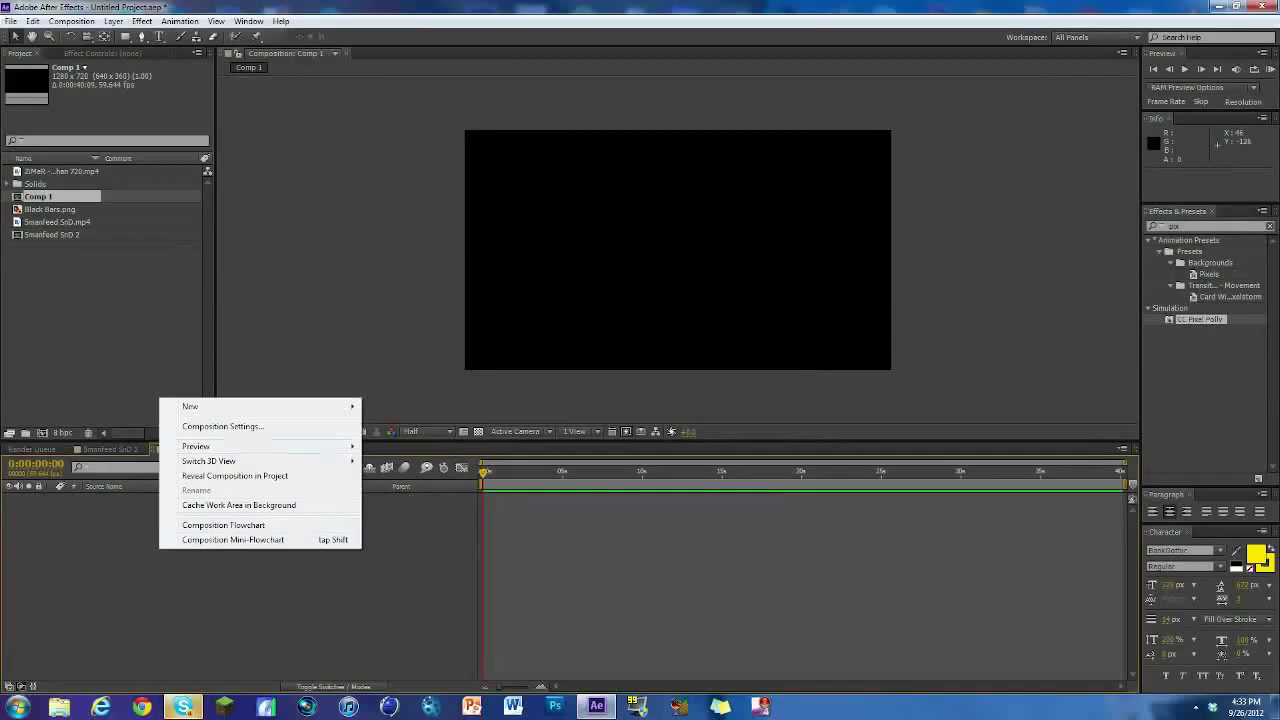
{"action": "mouse_move", "coordinate": [300, 406]}
{"action": "left_click", "coordinate": [395, 440]}
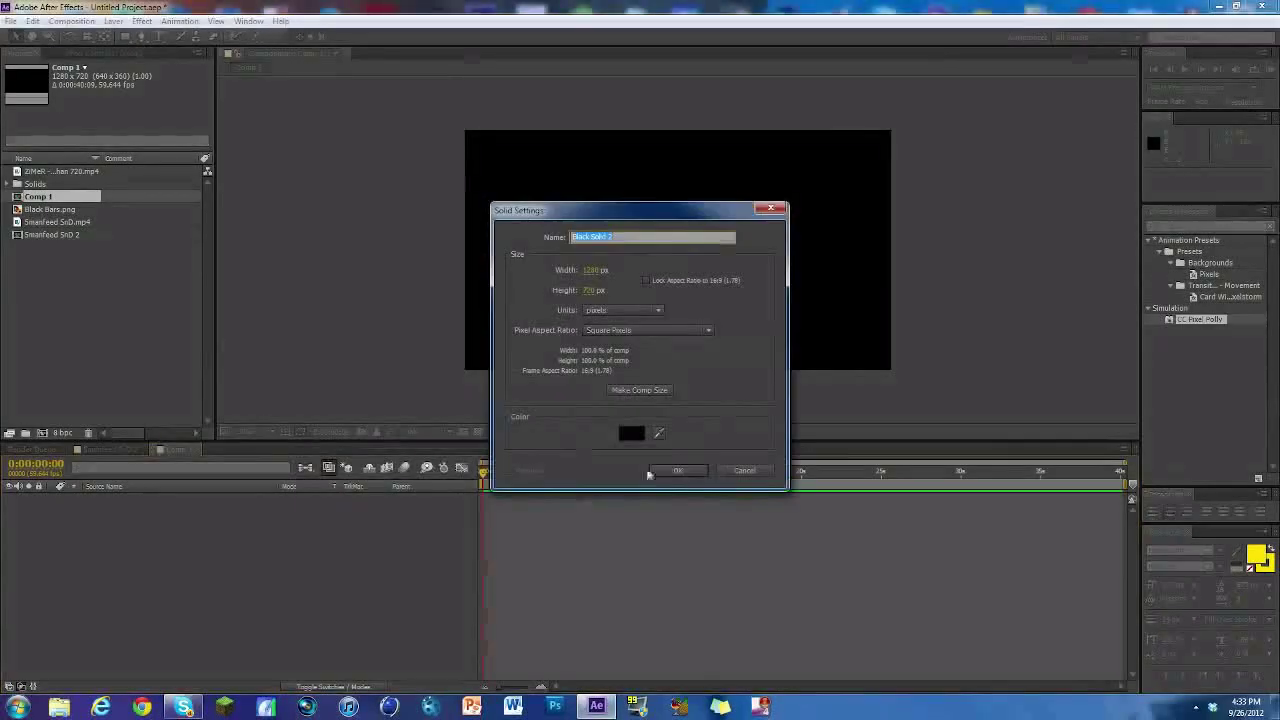
{"action": "left_click", "coordinate": [679, 471]}
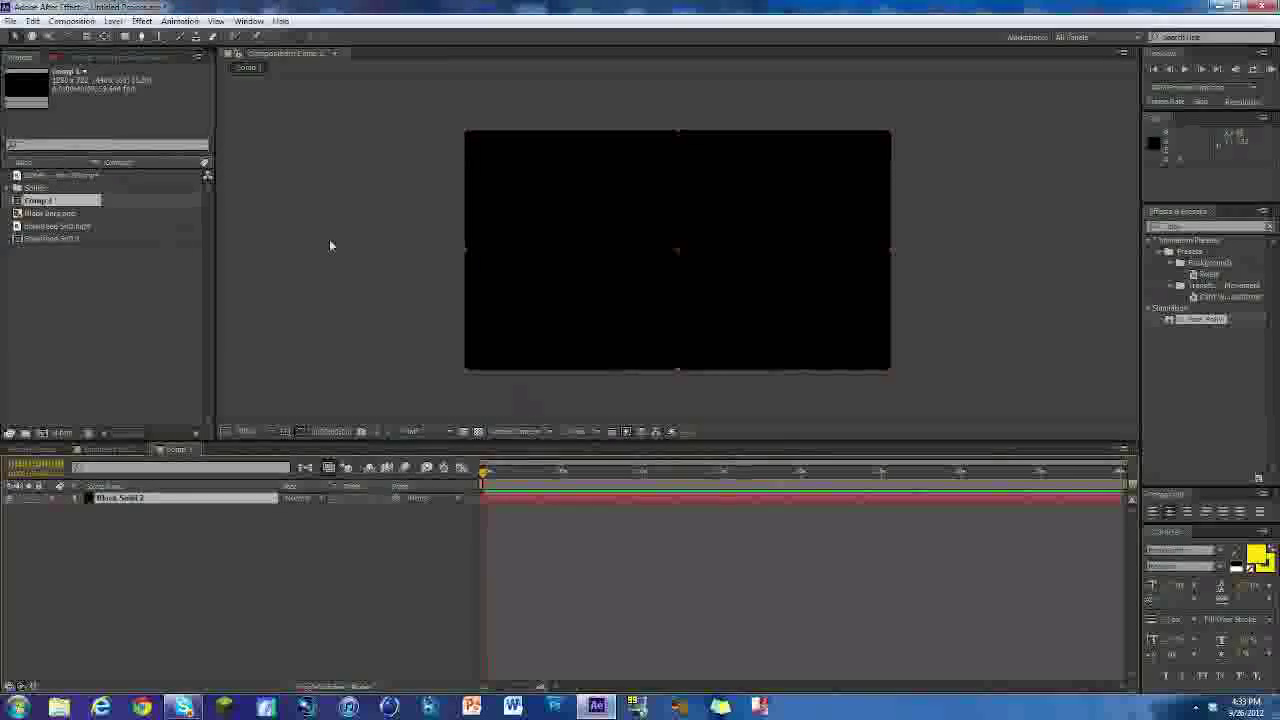
- Add a yellow text layer reading "+500" above the black solid
{"action": "left_click", "coordinate": [159, 35]}
{"action": "left_click", "coordinate": [607, 238]}
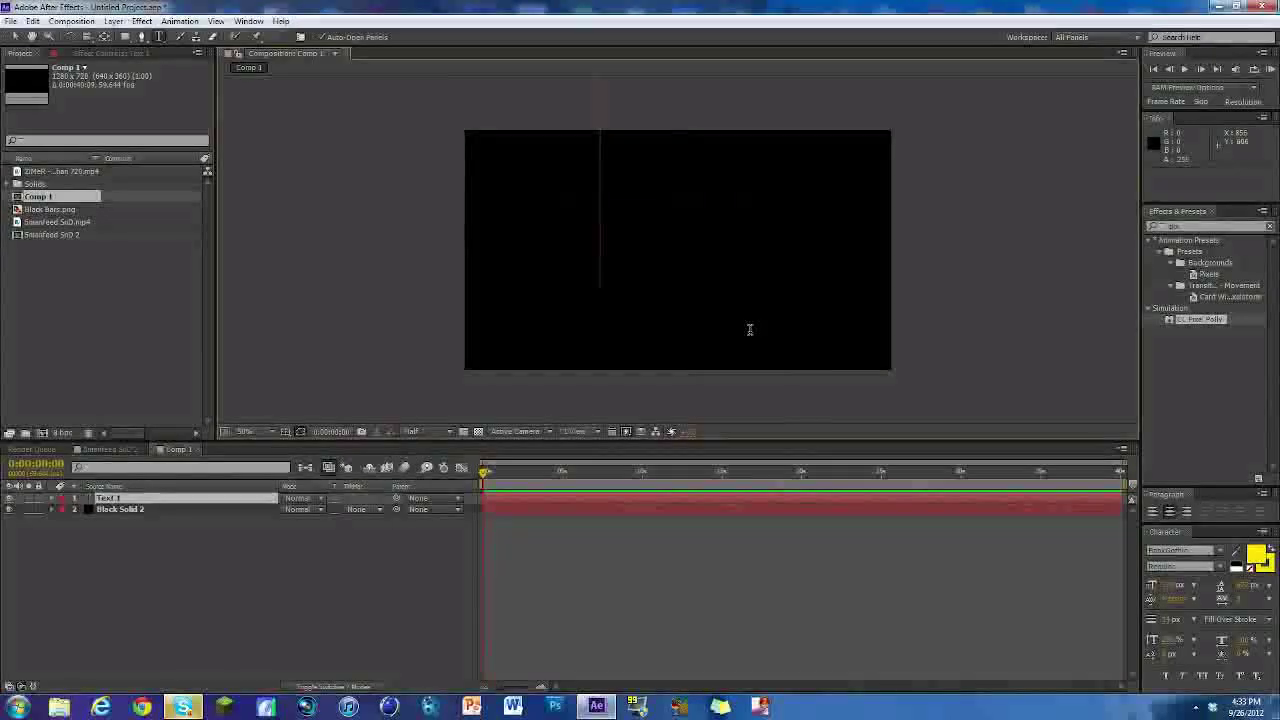
{"action": "type", "text": "+"}
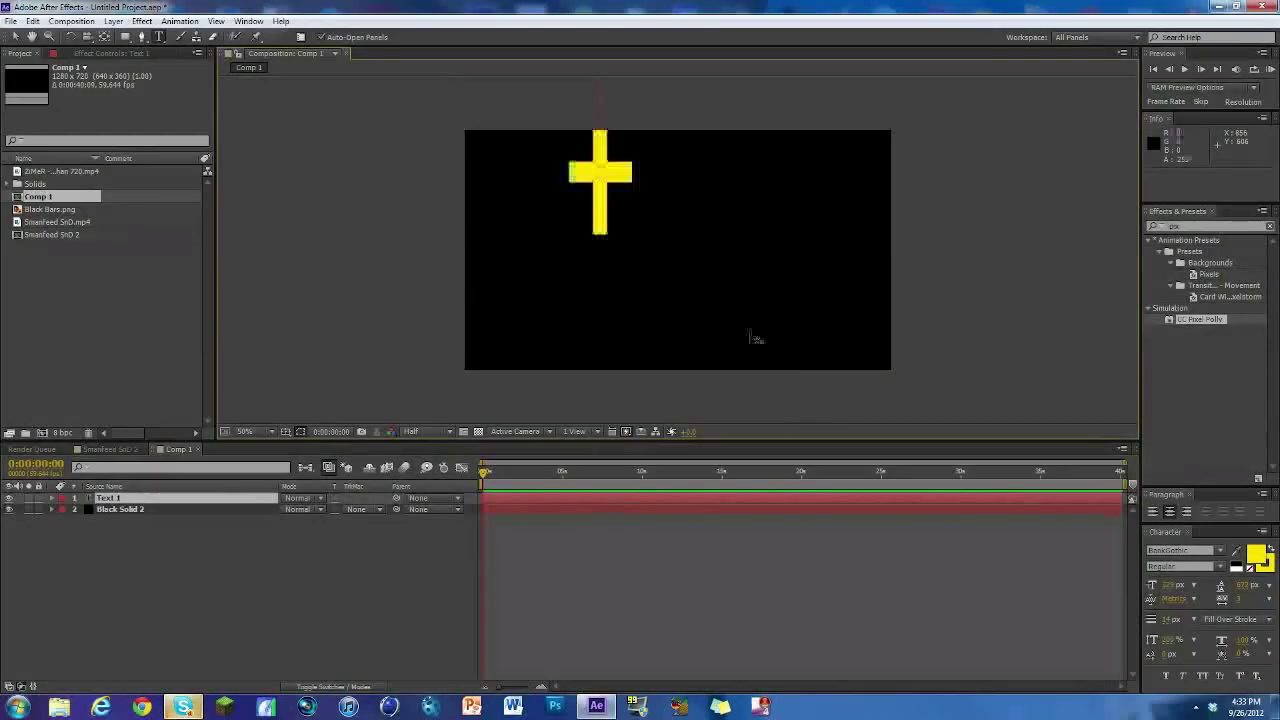
{"action": "type", "text": "500"}
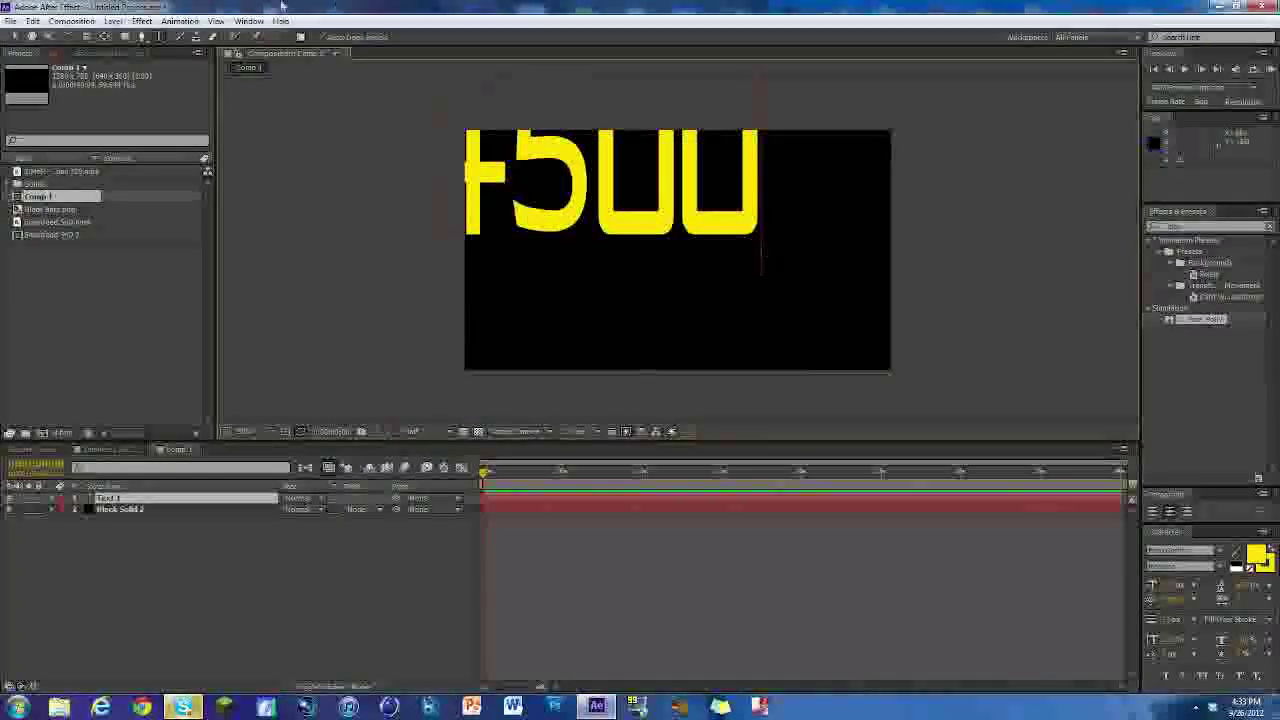
- Scale the +500 text down to the footage score's size and place it just above the center of the frame
{"action": "left_click", "coordinate": [15, 36]}
{"action": "left_click_drag", "start_coordinate": [648, 204], "coordinate": [725, 260]}
{"action": "left_click_drag", "start_coordinate": [674, 134], "coordinate": [683, 279]}
{"action": "left_click_drag", "start_coordinate": [832, 285], "coordinate": [796, 285]}
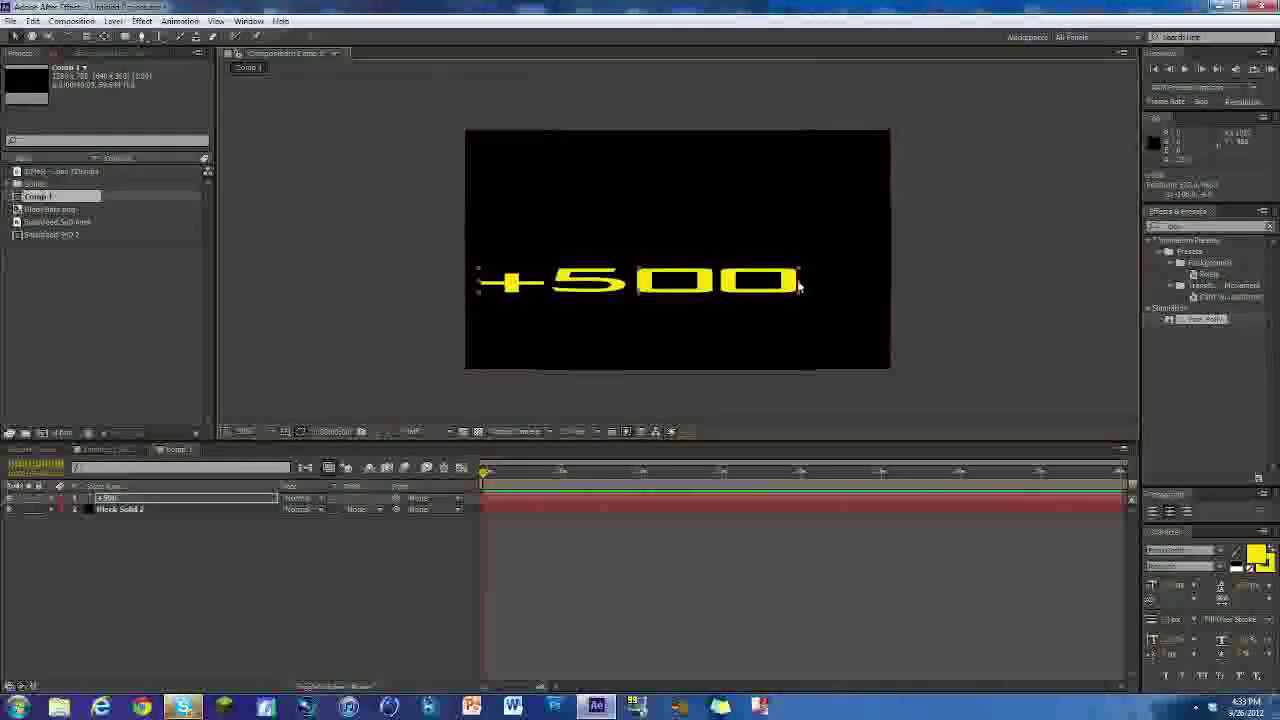
{"action": "key", "text": "Down"}
{"action": "key", "text": "Down"}
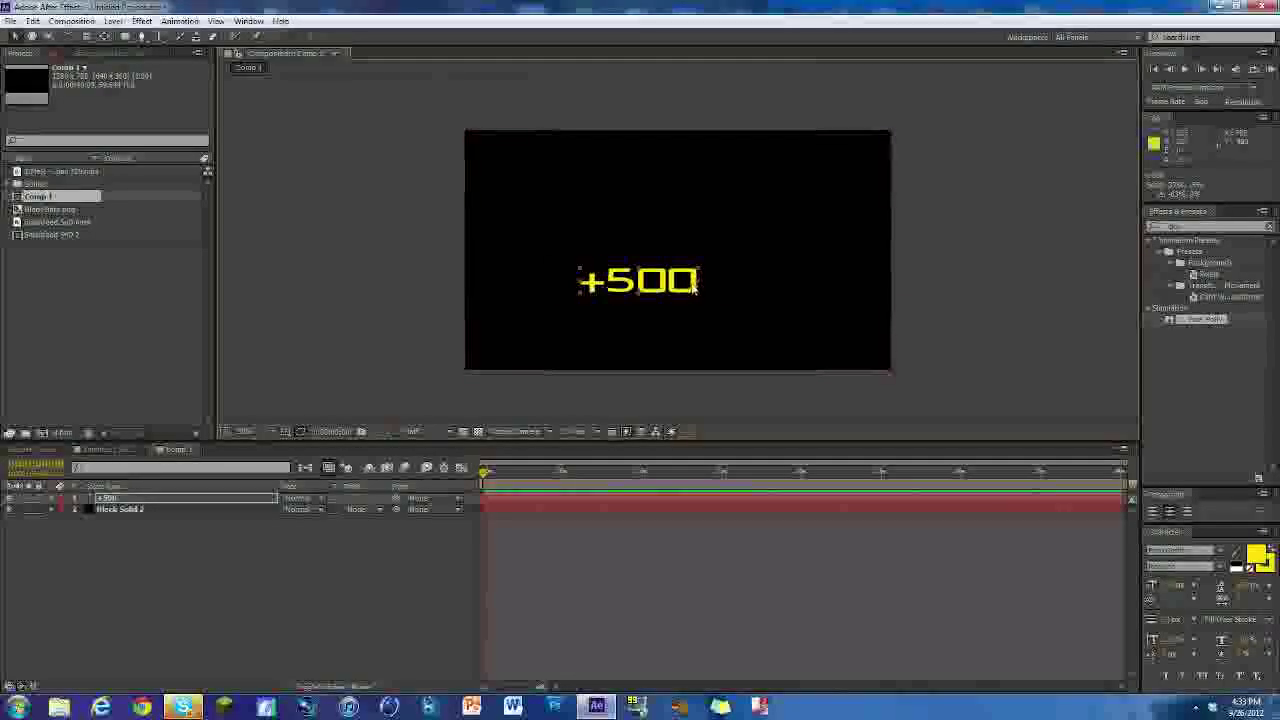
{"action": "left_click_drag", "start_coordinate": [693, 287], "coordinate": [681, 213]}
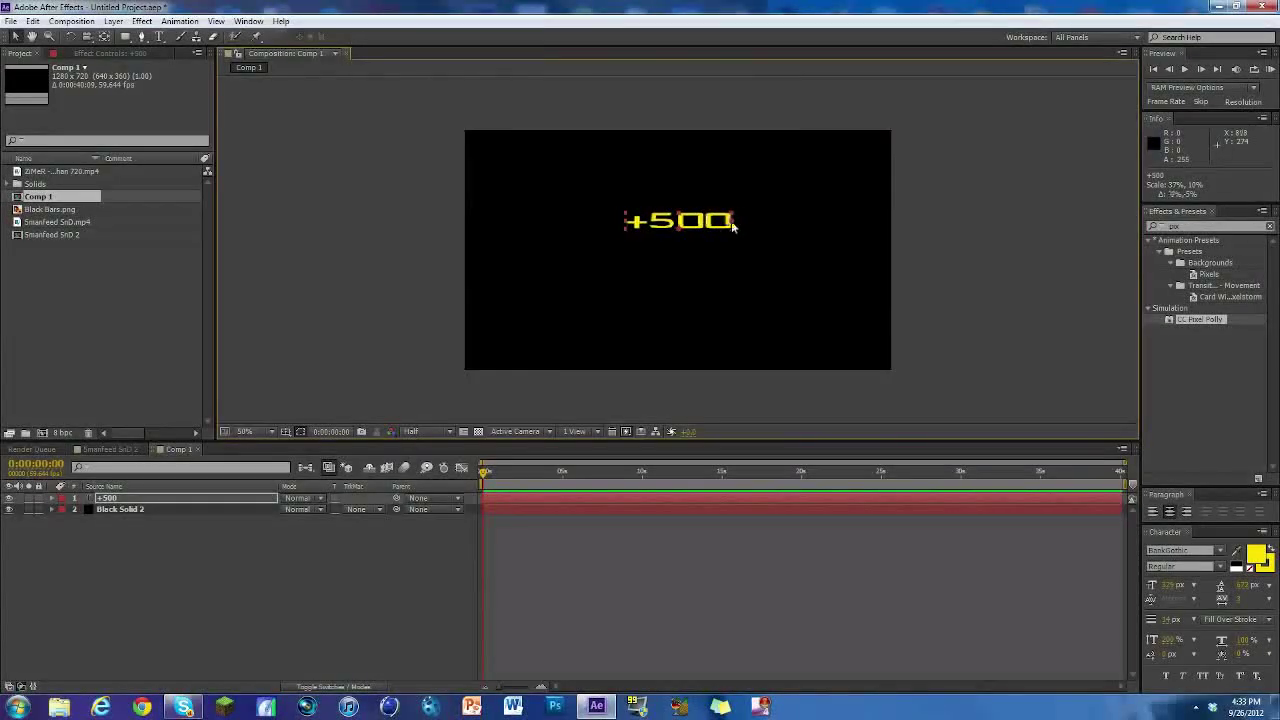
- Add Comp 1 above the footage in the Smanfeed SnD 2 timeline, starting just before 0:00:06:39
{"action": "left_click", "coordinate": [87, 451]}
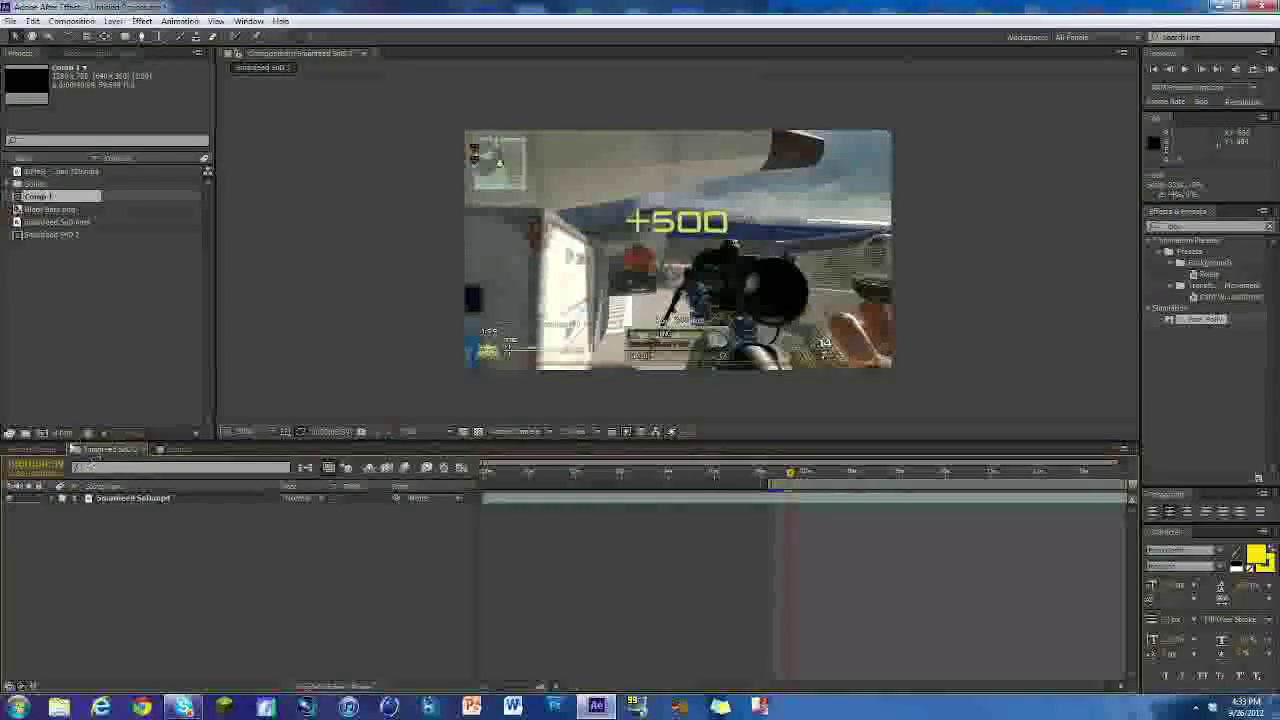
{"action": "left_click", "coordinate": [60, 255]}
{"action": "left_click_drag", "start_coordinate": [38, 196], "coordinate": [788, 503]}
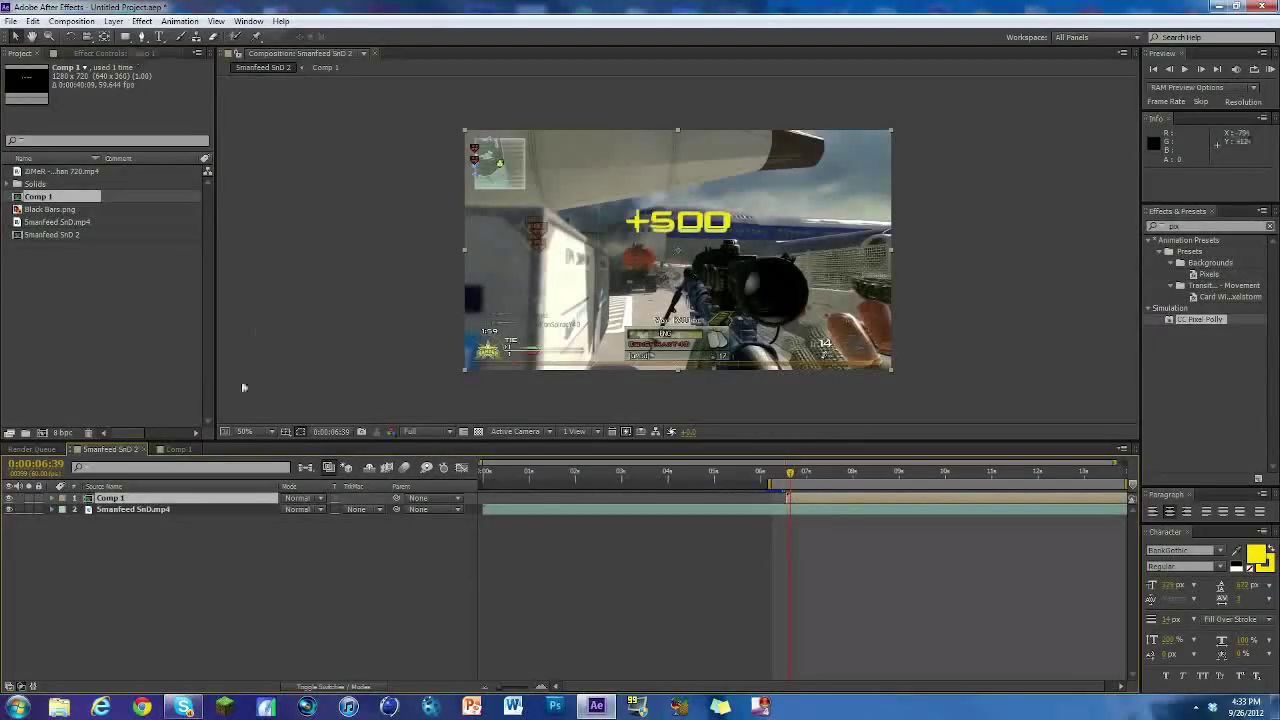
- Fine-tune the +500 text in Comp 1 to position 642, 300, checking its match with the score in Smanfeed SnD 2
{"action": "left_click", "coordinate": [170, 449]}
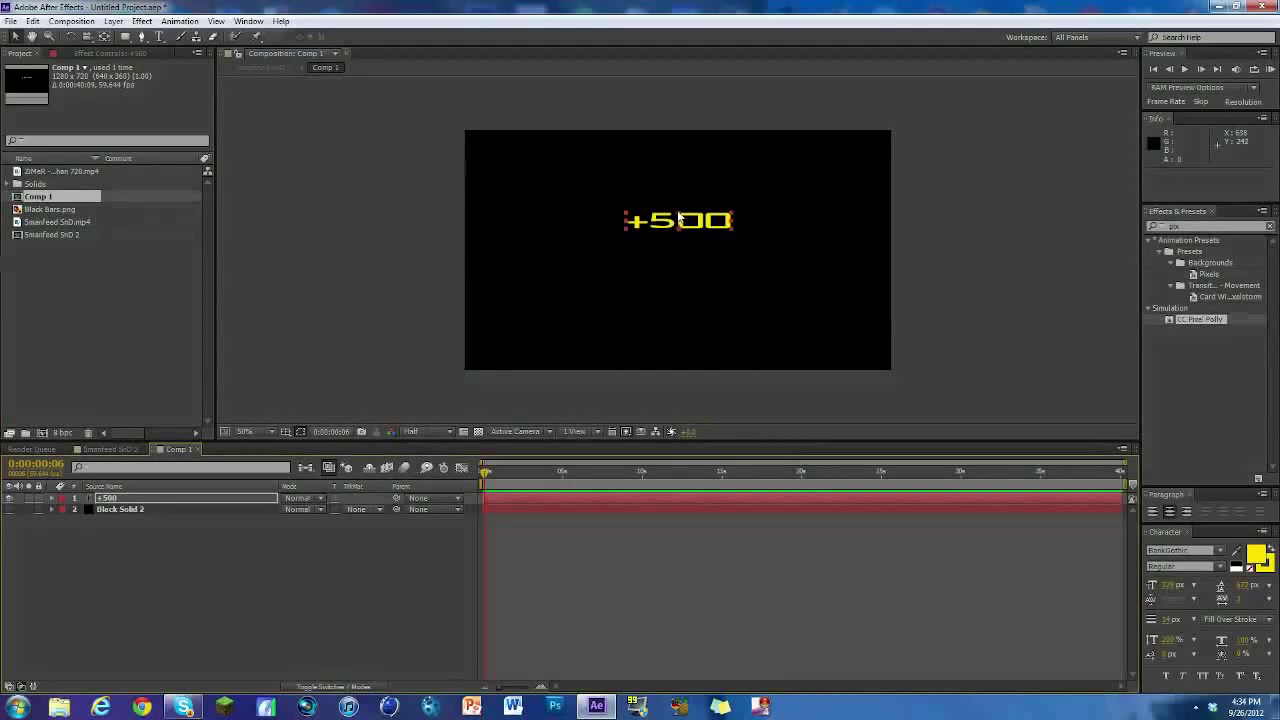
{"action": "left_click_drag", "start_coordinate": [681, 219], "coordinate": [679, 216]}
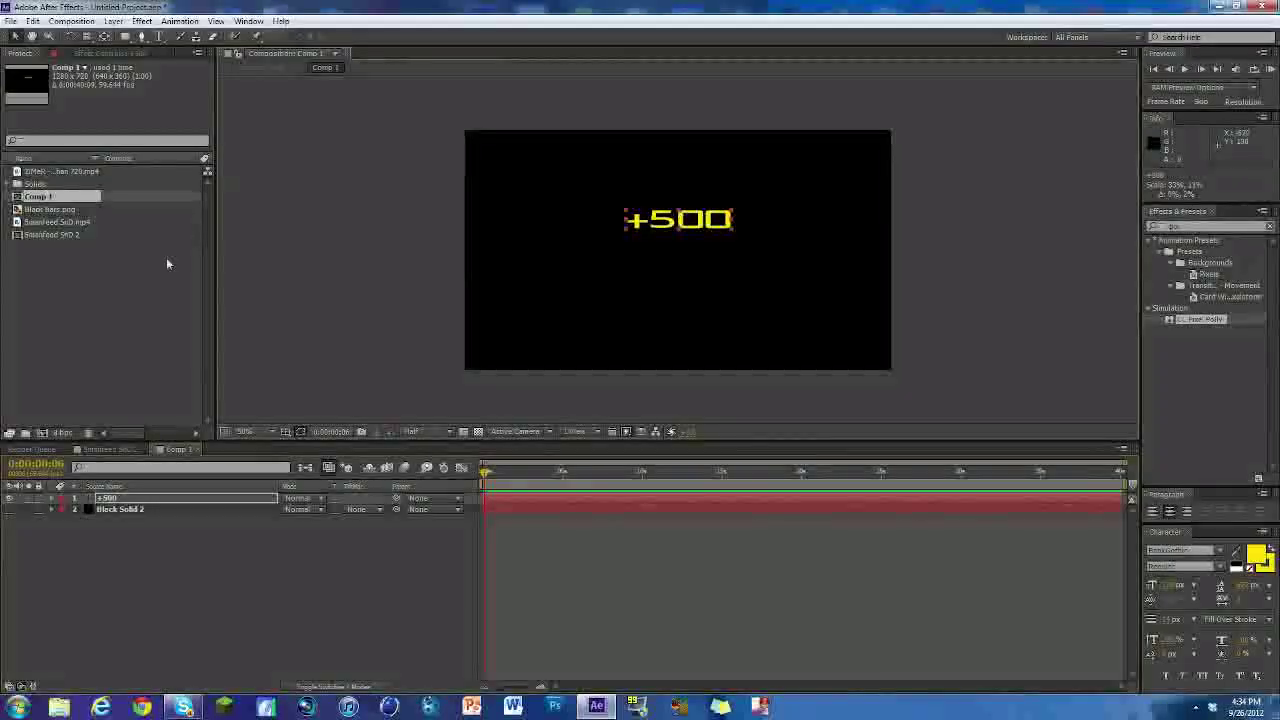
{"action": "left_click", "coordinate": [121, 449]}
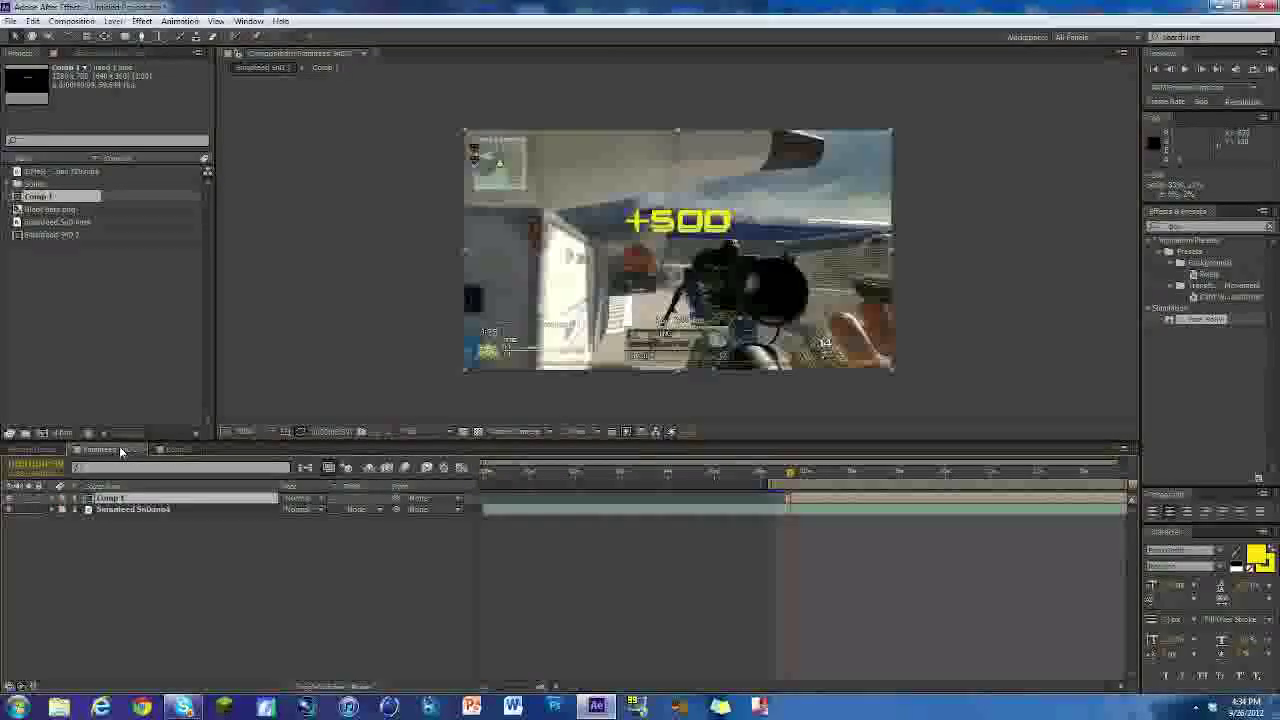
{"action": "left_click", "coordinate": [177, 449]}
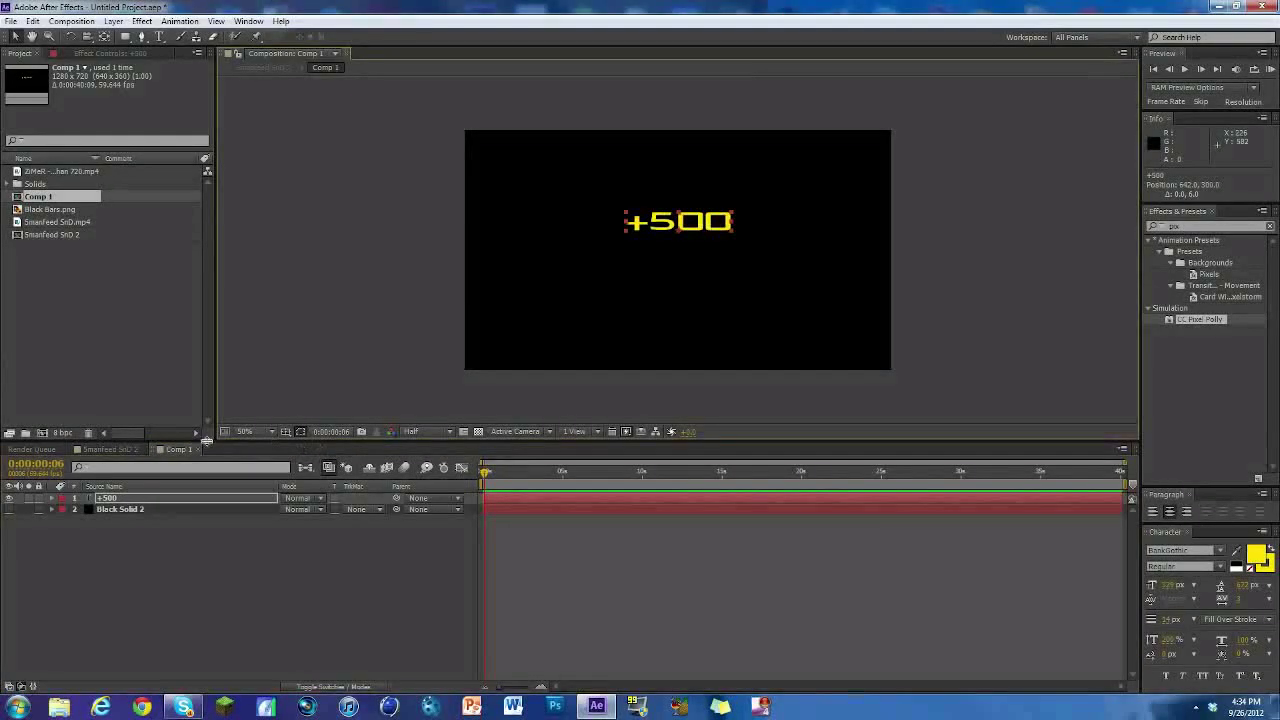
{"action": "left_click", "coordinate": [127, 449]}
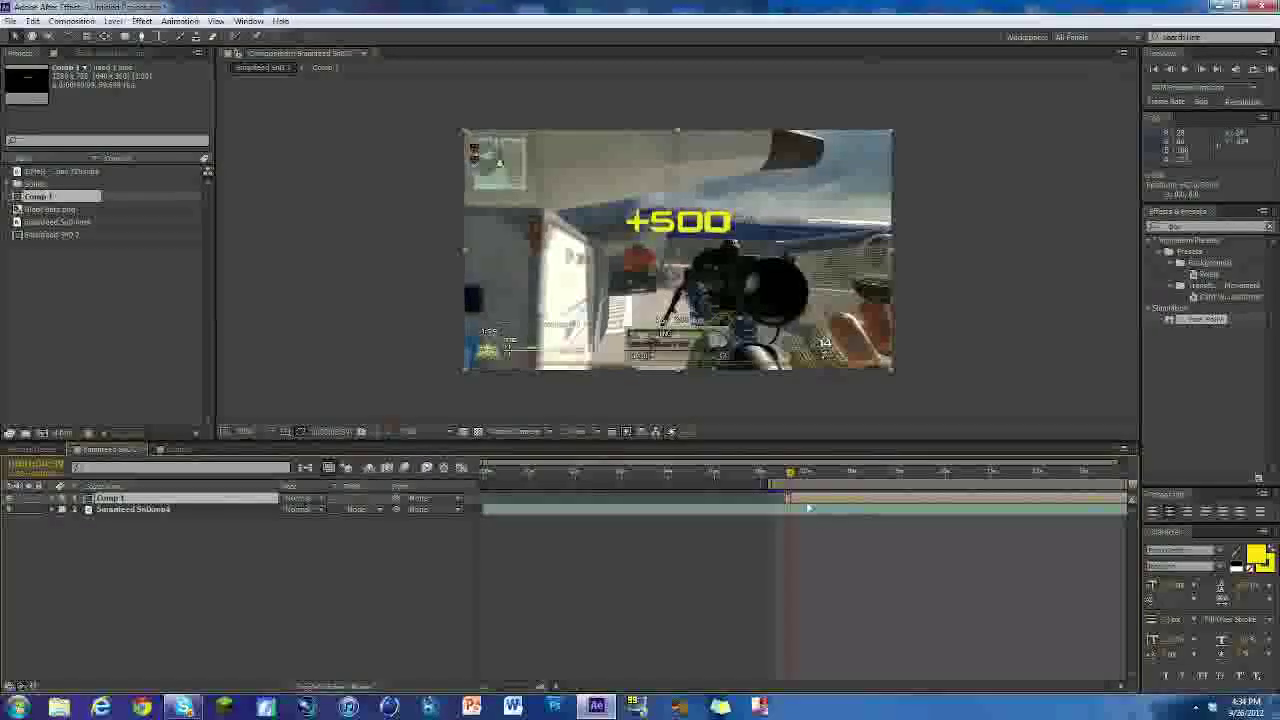
- Step frame by frame around 0:00:06:39 to check how the overlaid +500 lines up with the score in the footage
{"action": "left_click", "coordinate": [787, 479]}
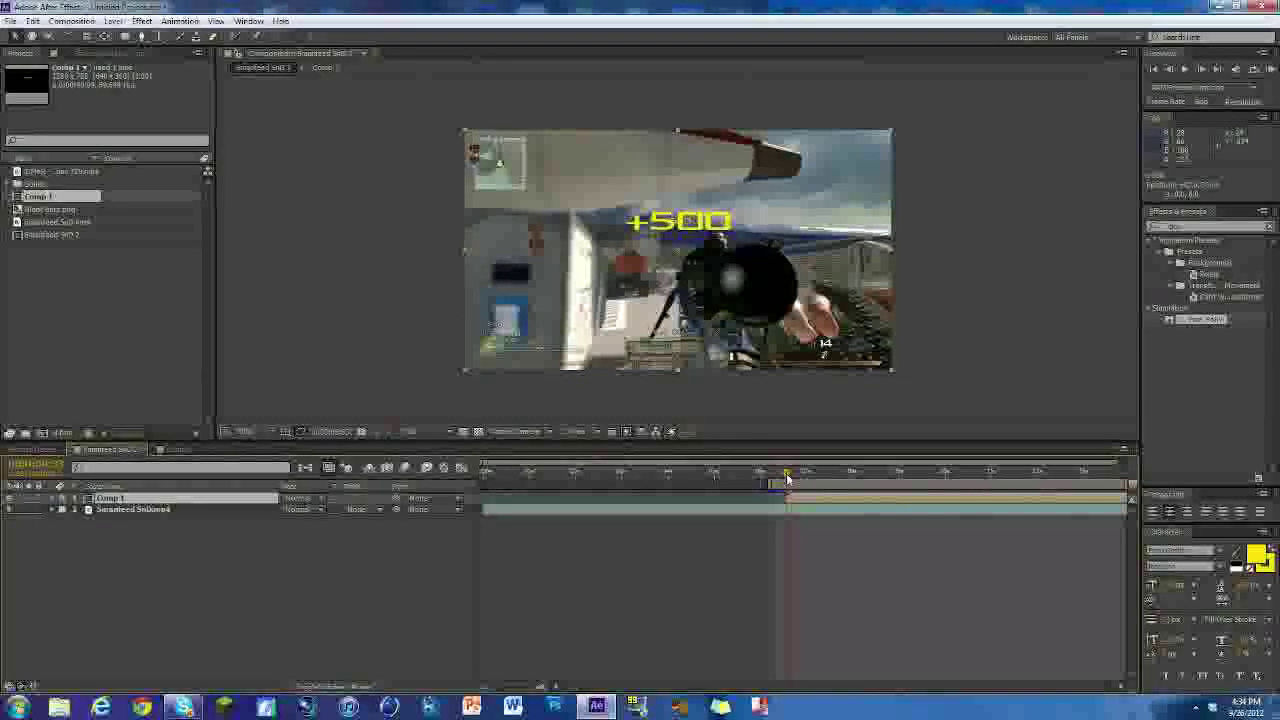
{"action": "left_click", "coordinate": [1205, 70]}
{"action": "left_click", "coordinate": [1205, 70]}
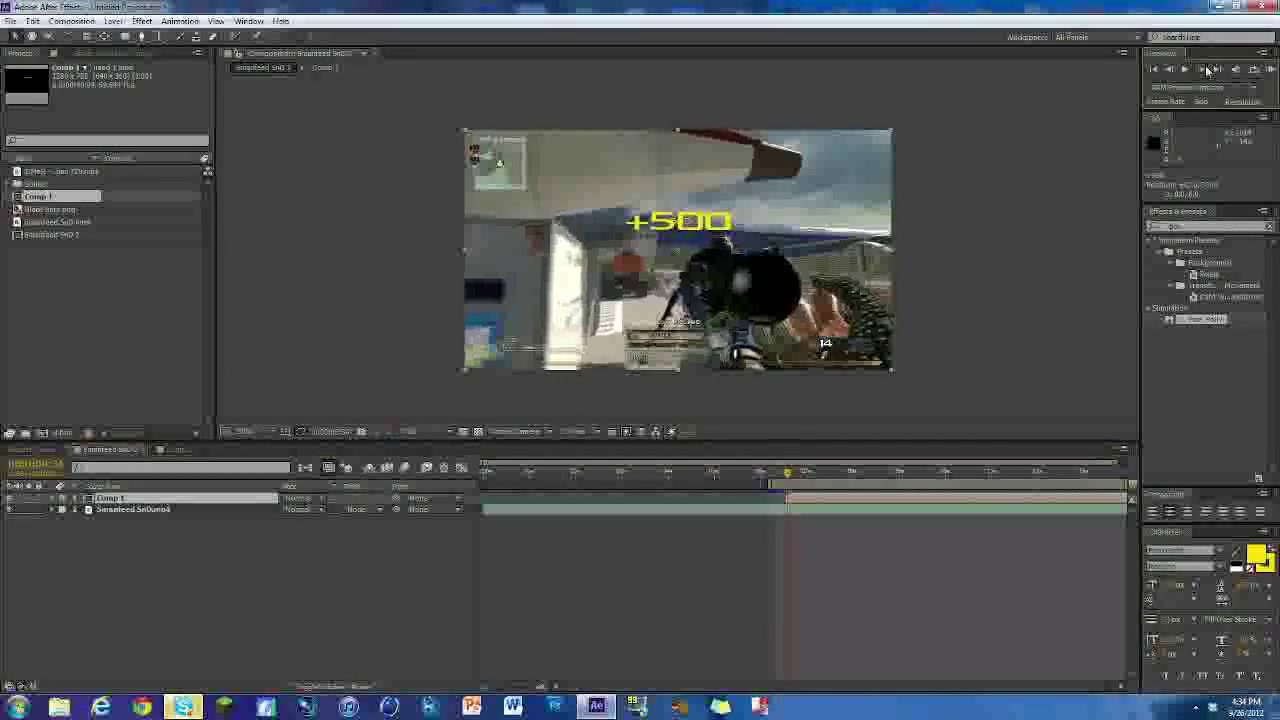
{"action": "left_click", "coordinate": [1206, 70]}
{"action": "left_click", "coordinate": [1206, 70]}
{"action": "left_click", "coordinate": [1206, 69]}
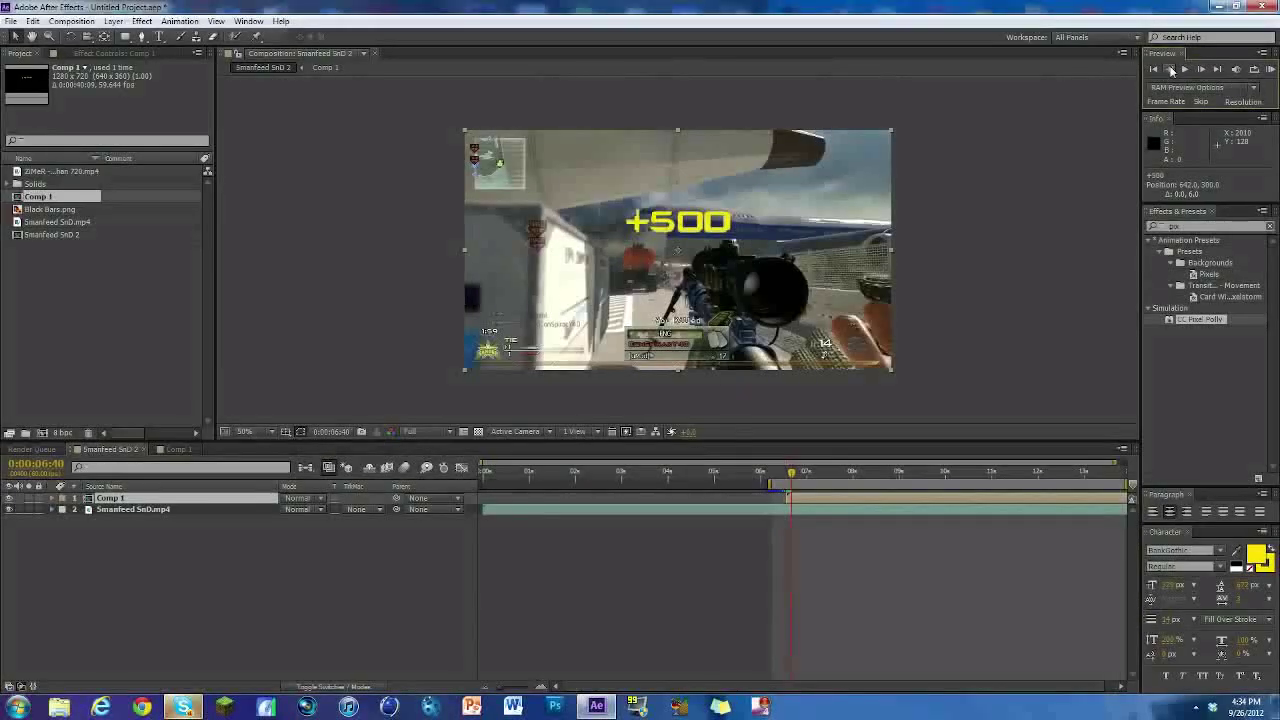
{"action": "left_click", "coordinate": [1169, 70]}
{"action": "left_click", "coordinate": [1169, 70]}
{"action": "left_click", "coordinate": [1204, 71]}
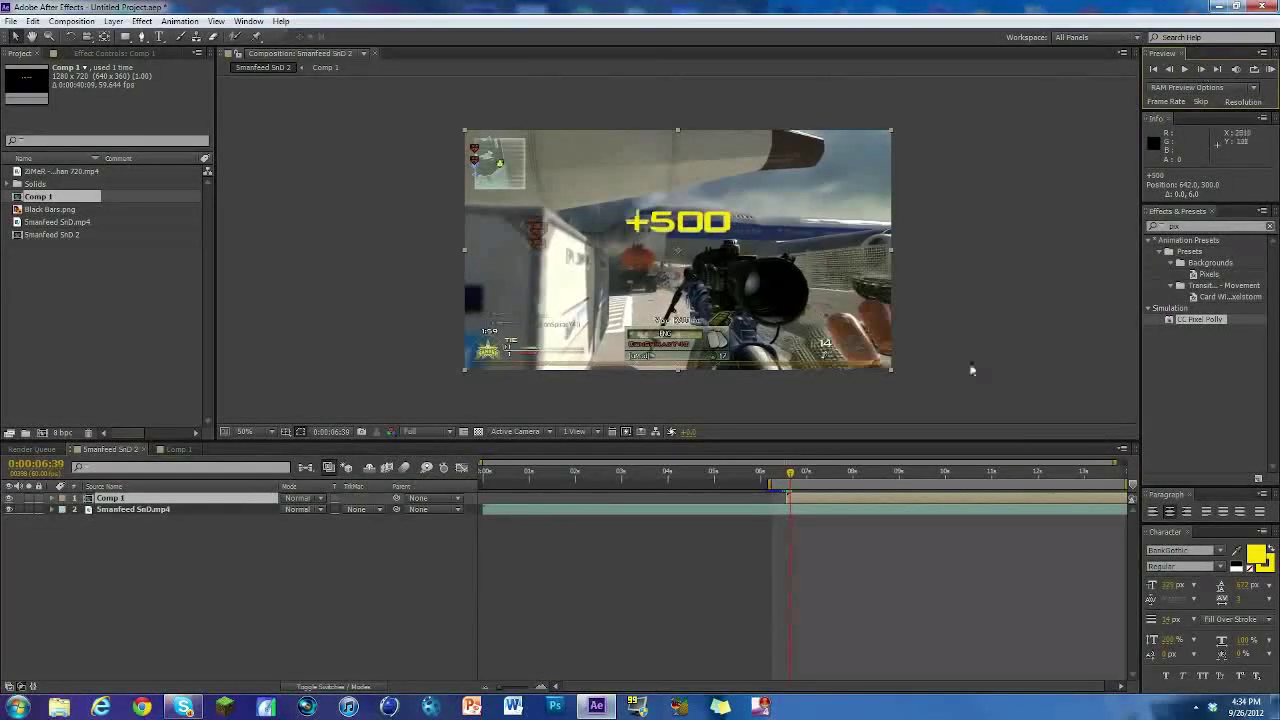
- Apply CC Pixel Polly to Comp 1, align the layer's start with 0:00:06:39, and scrub through the shatter to check it
{"action": "key", "text": "["}
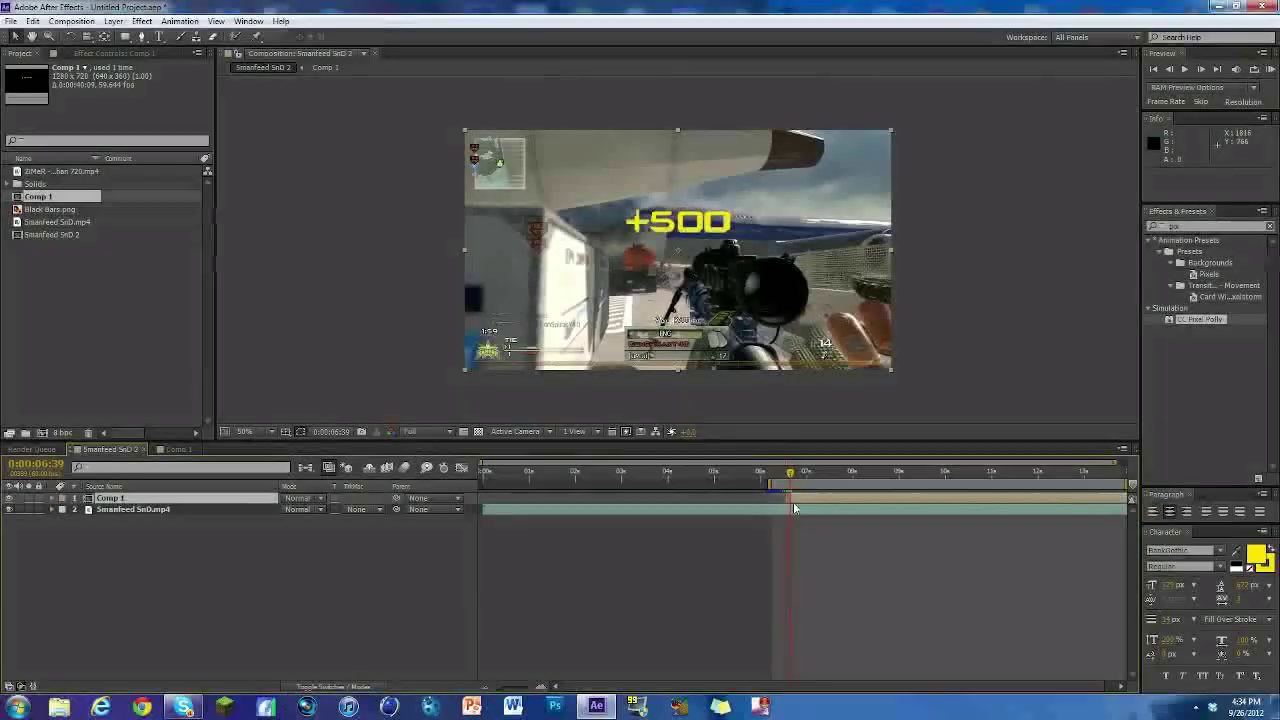
{"action": "left_click_drag", "start_coordinate": [1178, 322], "coordinate": [806, 502]}
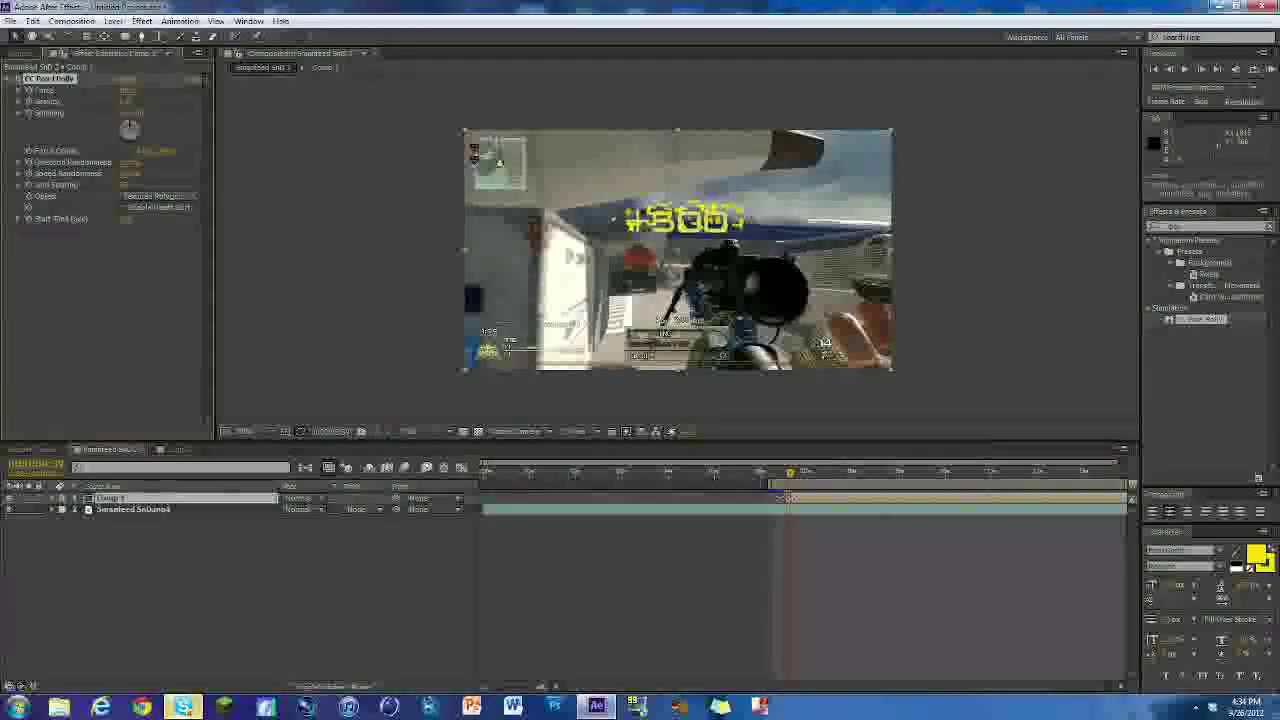
{"action": "left_click", "coordinate": [808, 502]}
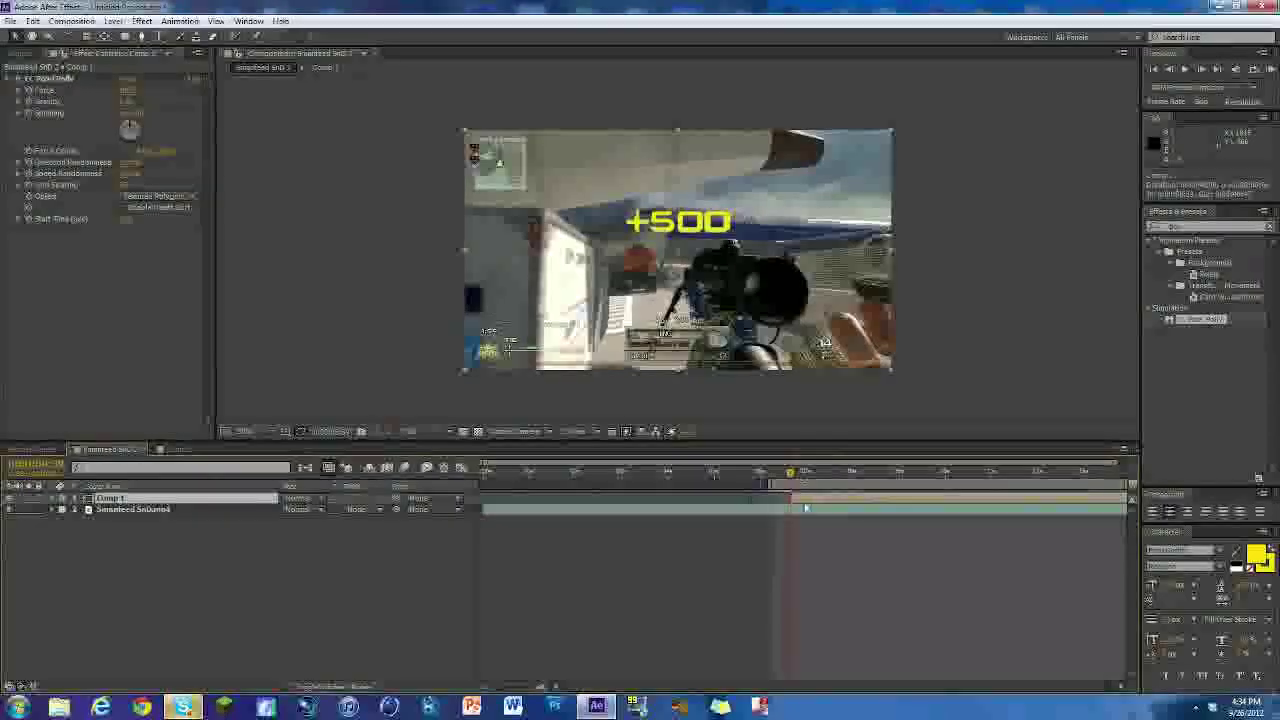
{"action": "left_click_drag", "start_coordinate": [790, 497], "coordinate": [816, 477]}
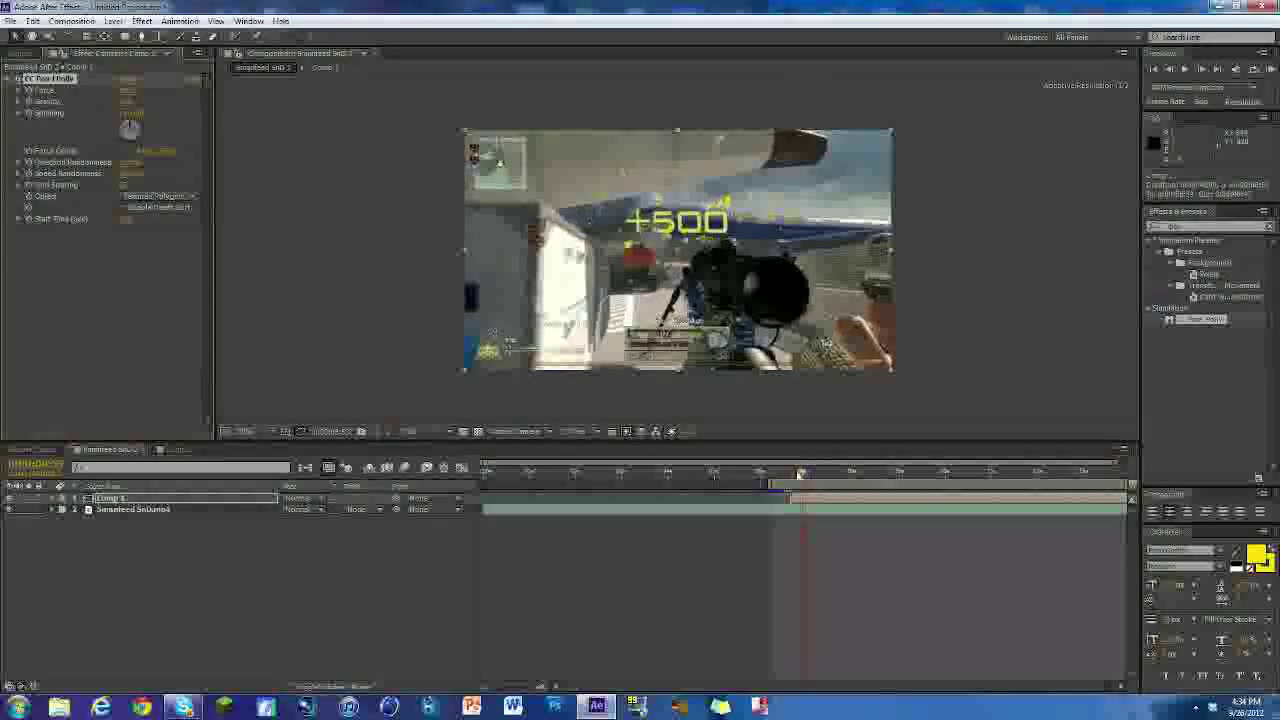
{"action": "mouse_move", "coordinate": [812, 483]}
{"action": "left_mouse_down"}
{"action": "mouse_move", "coordinate": [825, 483]}
{"action": "mouse_move", "coordinate": [810, 486]}
{"action": "left_mouse_up"}
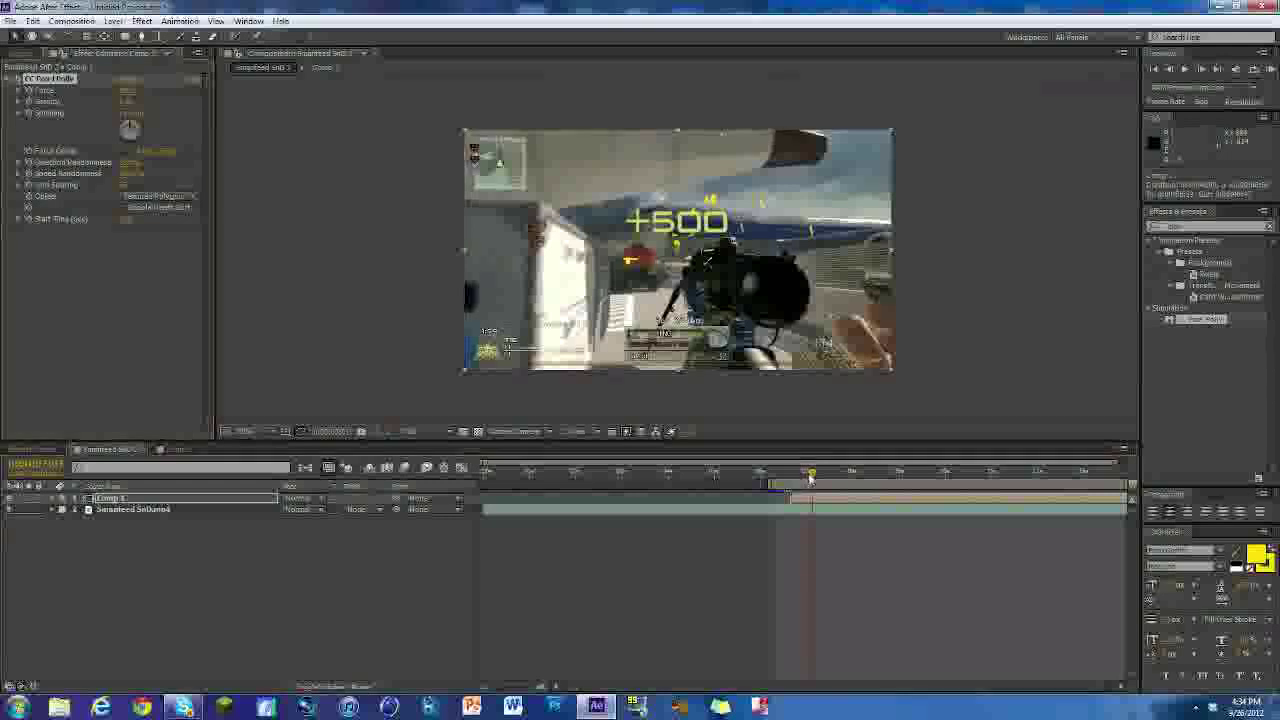
{"action": "mouse_move", "coordinate": [811, 475]}
{"action": "left_mouse_down"}
{"action": "mouse_move", "coordinate": [791, 479]}
{"action": "mouse_move", "coordinate": [807, 478]}
{"action": "left_mouse_up"}
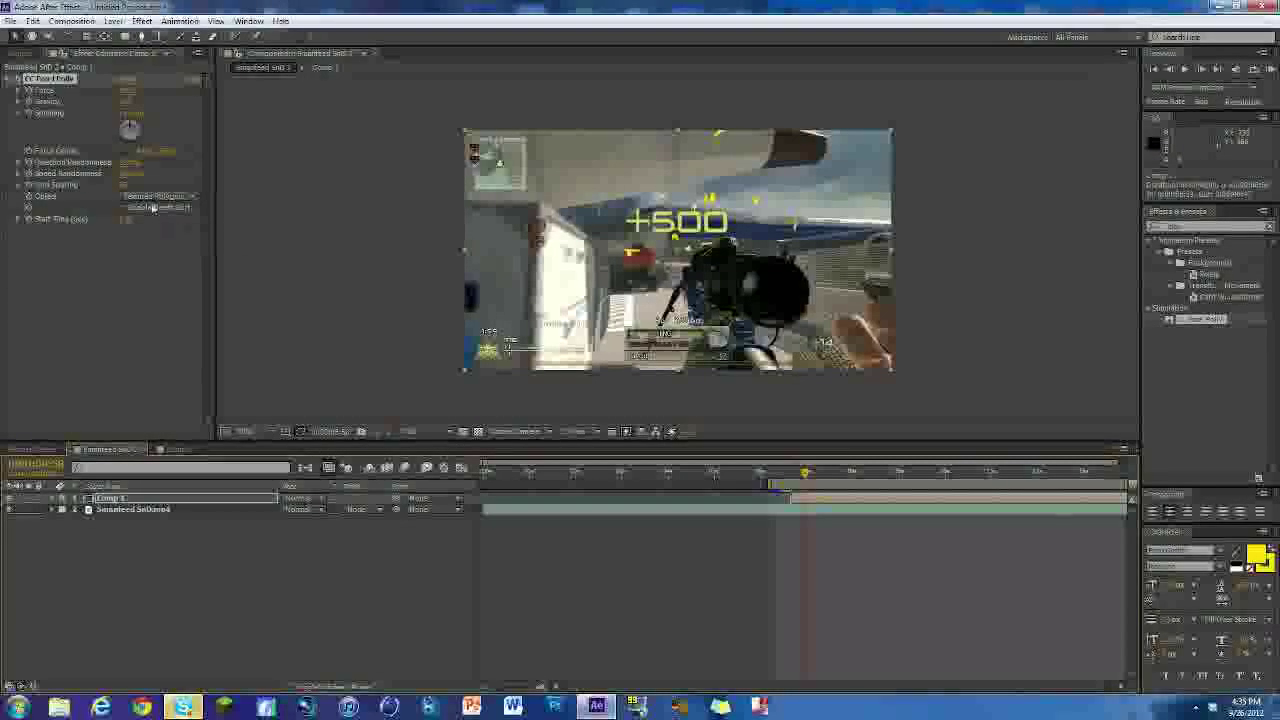
- Reduce CC Pixel Polly's Grid Spacing on Comp 1 for smaller fragments and check the shatter around 0:00:06:52
{"action": "left_click_drag", "start_coordinate": [124, 185], "coordinate": [101, 185]}
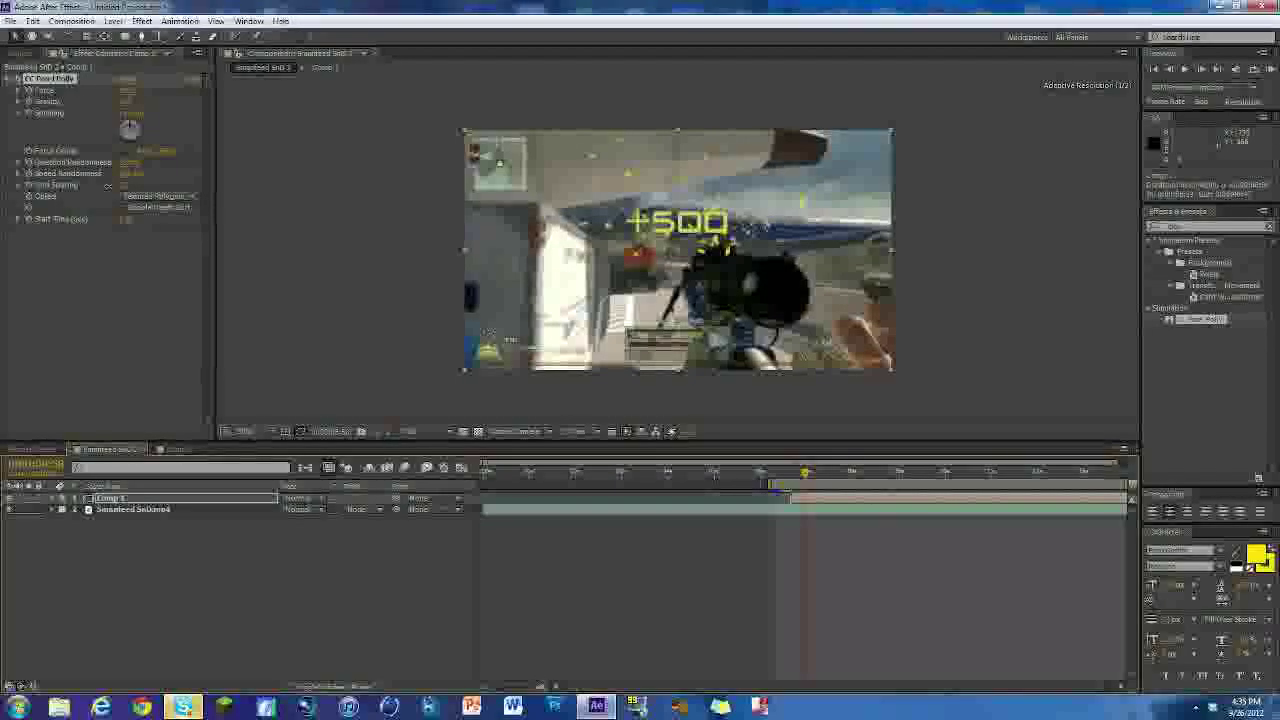
{"action": "left_click_drag", "start_coordinate": [107, 185], "coordinate": [108, 186]}
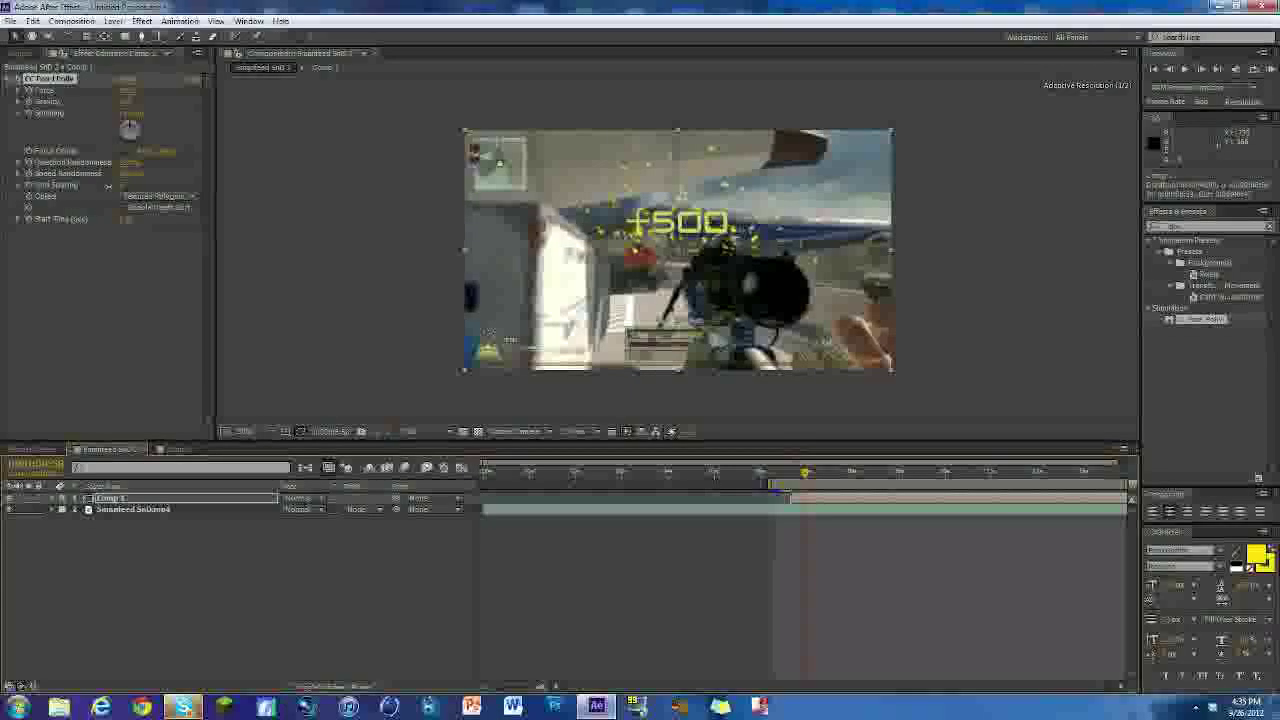
{"action": "left_click", "coordinate": [130, 185]}
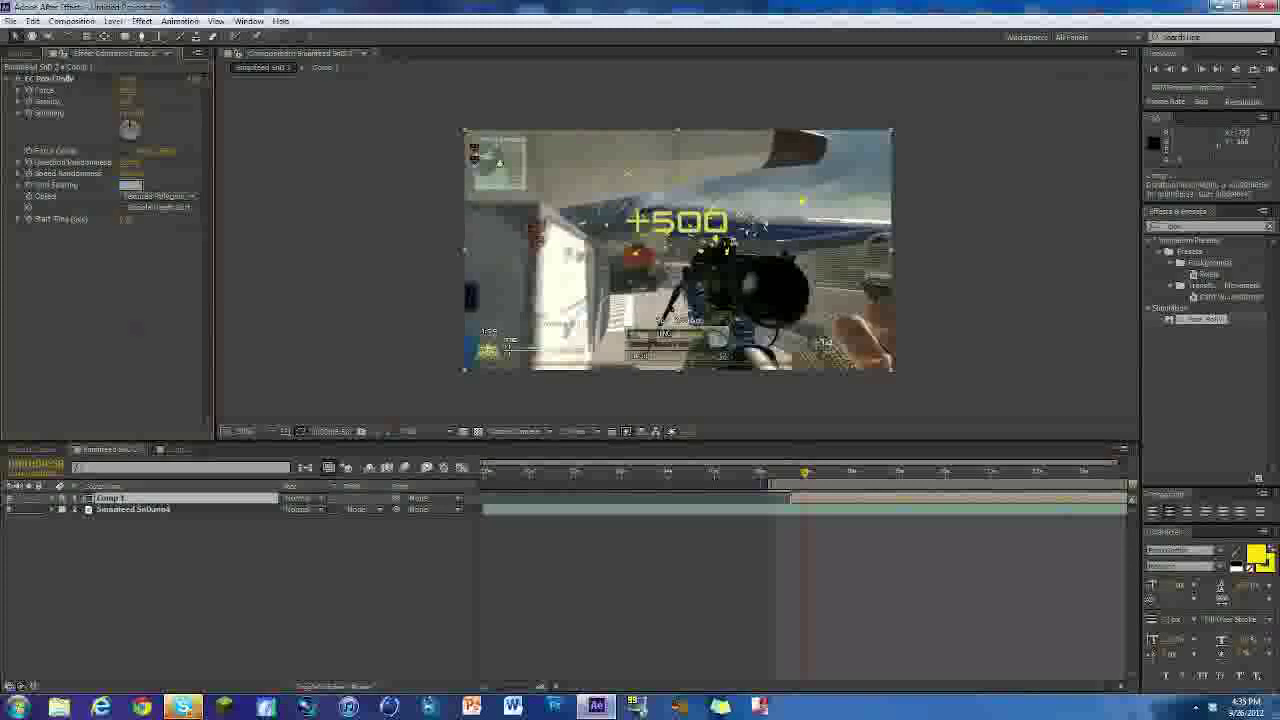
{"action": "mouse_move", "coordinate": [817, 472]}
{"action": "left_mouse_down"}
{"action": "mouse_move", "coordinate": [786, 473]}
{"action": "mouse_move", "coordinate": [835, 473]}
{"action": "mouse_move", "coordinate": [803, 472]}
{"action": "left_mouse_up"}
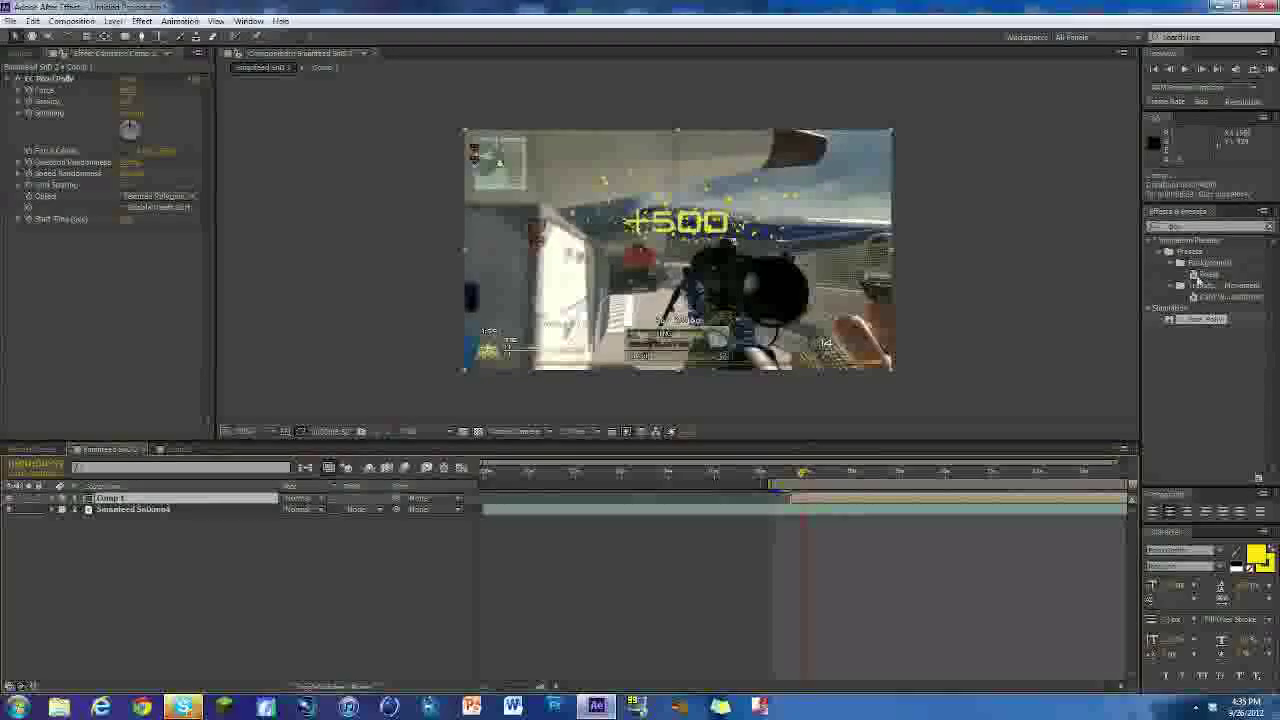
{"action": "left_click_drag", "start_coordinate": [1190, 227], "coordinate": [1097, 219]}
{"action": "type", "text": "star"}
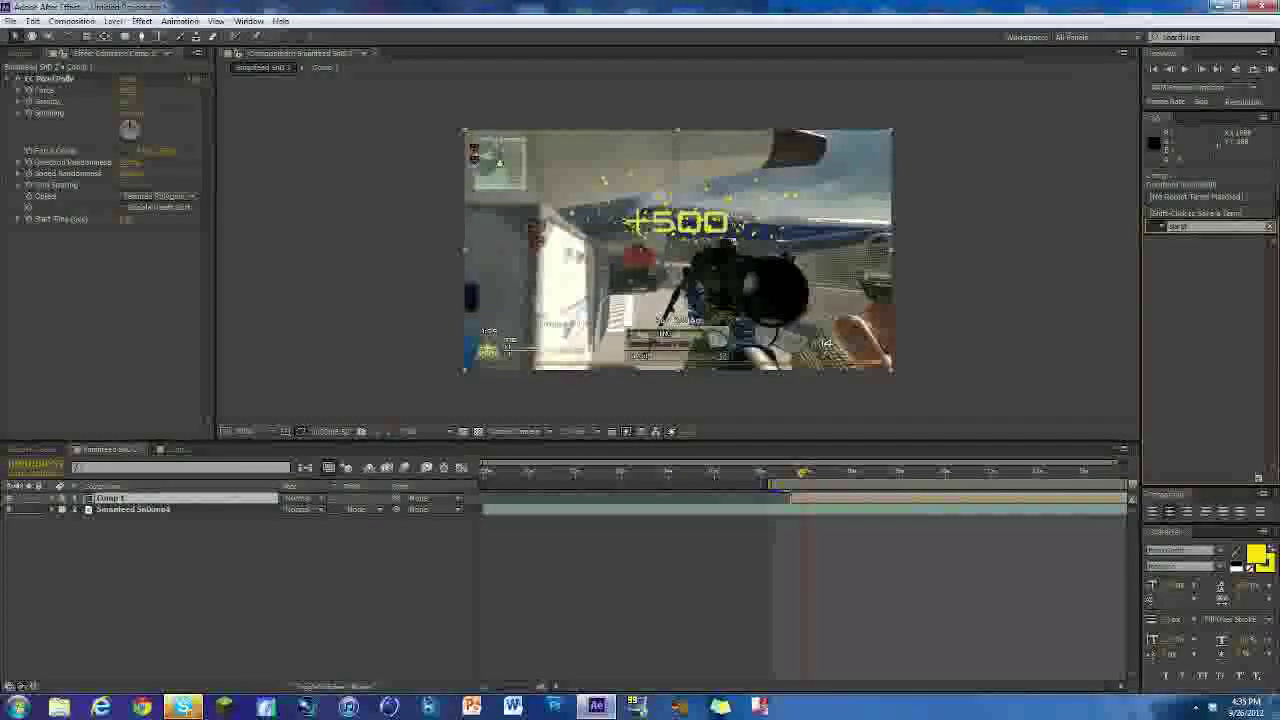
{"action": "key", "text": "BackSpace"}
{"action": "key", "text": "BackSpace"}
{"action": "key", "text": "BackSpace"}
{"action": "key", "text": "BackSpace"}
{"action": "type", "text": "star"}
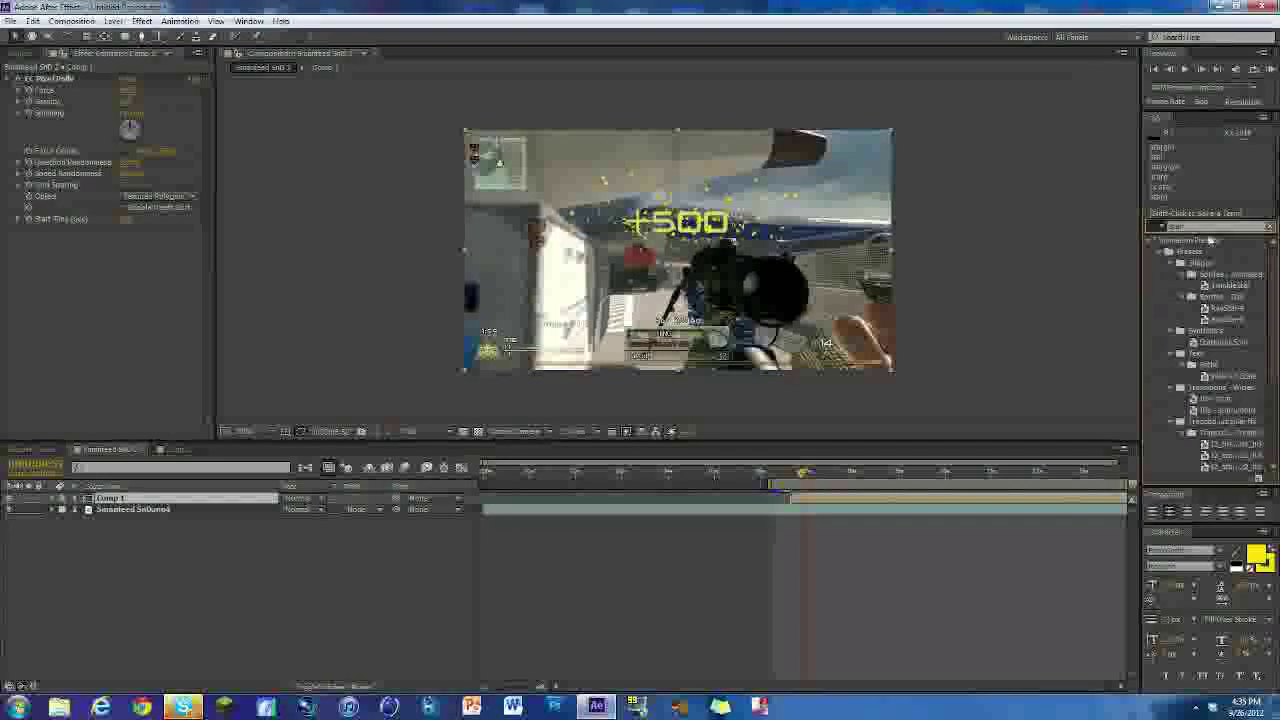
{"action": "type", "text": "glow"}
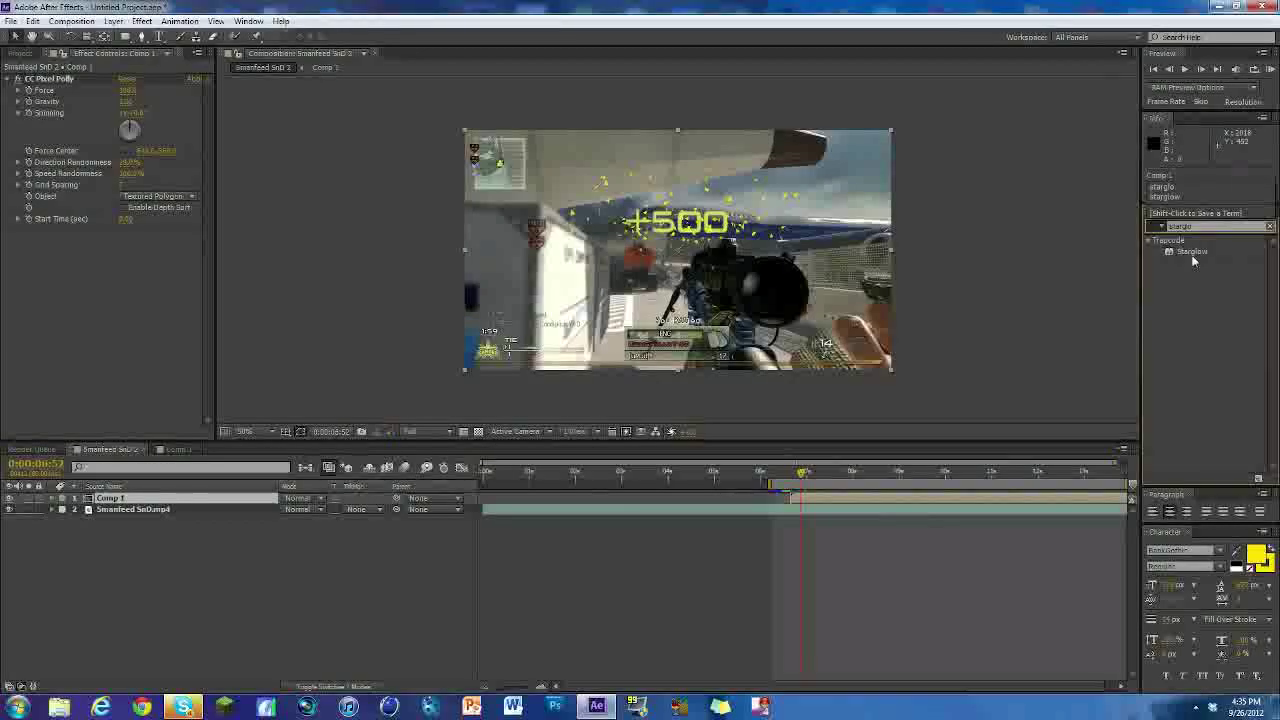
{"action": "left_click_drag", "start_coordinate": [1183, 259], "coordinate": [911, 494]}
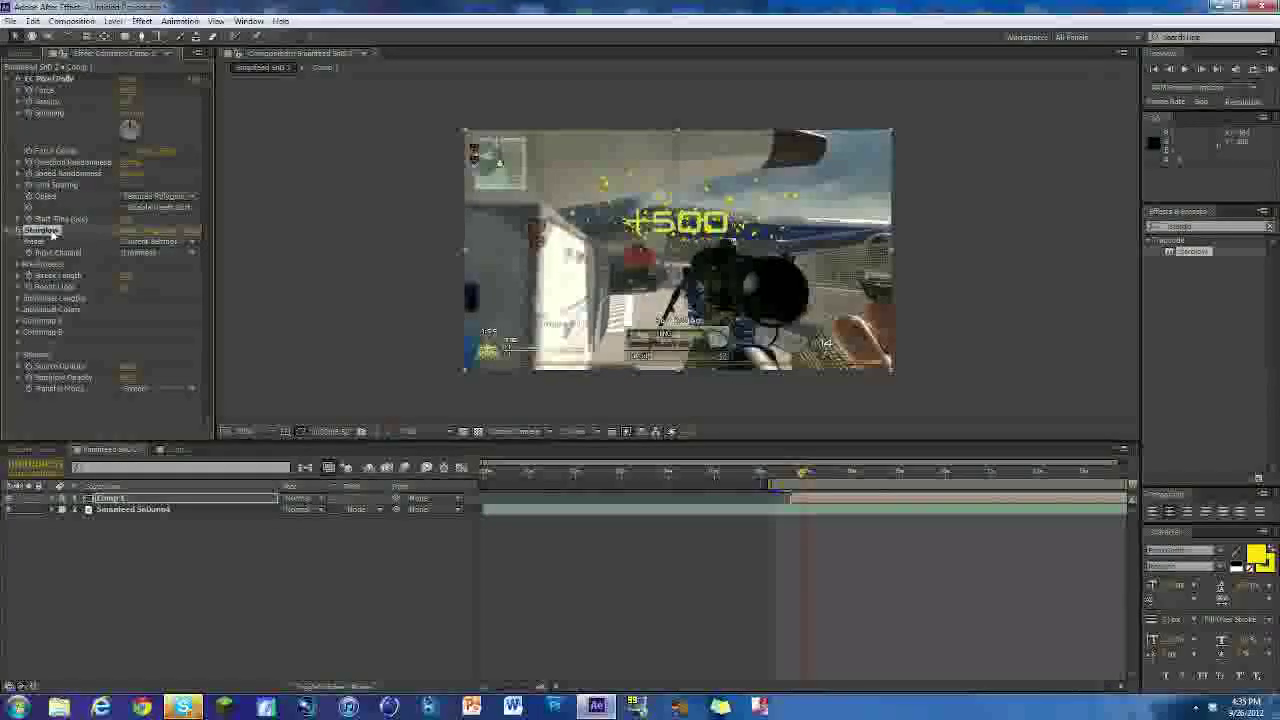
{"action": "key", "text": "Delete"}
- Find the Stylize Glow effect, apply it to Comp 1, and scrub through the shatter to check the glowing fragments
{"action": "left_click", "coordinate": [1200, 226]}
{"action": "type", "text": "glow"}
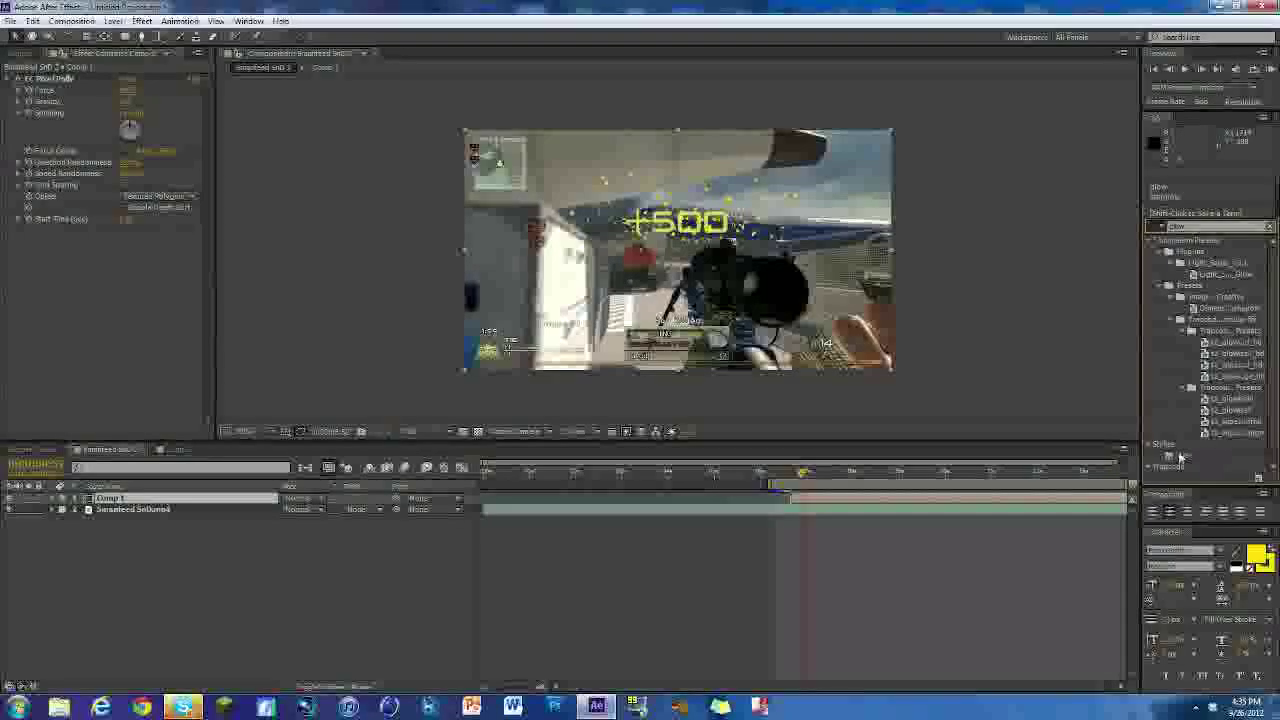
{"action": "left_click", "coordinate": [1182, 455]}
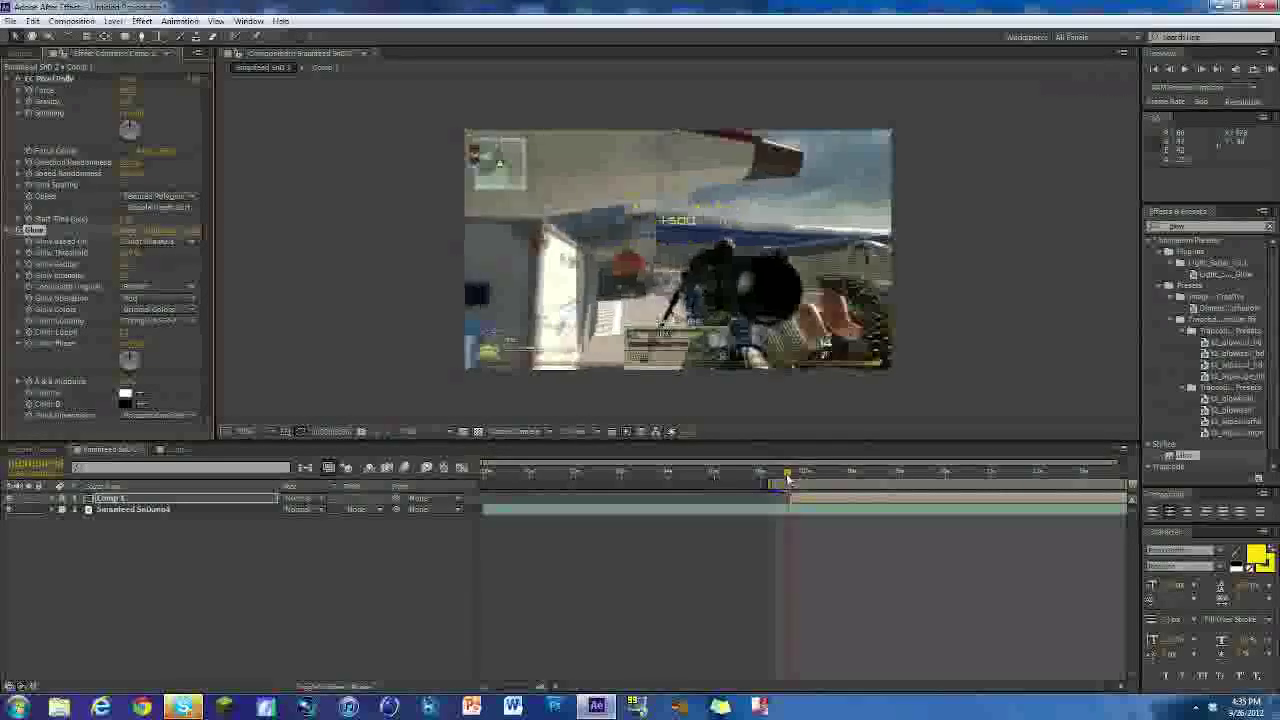
{"action": "mouse_move", "coordinate": [788, 480]}
{"action": "left_mouse_down"}
{"action": "mouse_move", "coordinate": [879, 470]}
{"action": "mouse_move", "coordinate": [800, 474]}
{"action": "mouse_move", "coordinate": [812, 476]}
{"action": "left_mouse_up"}
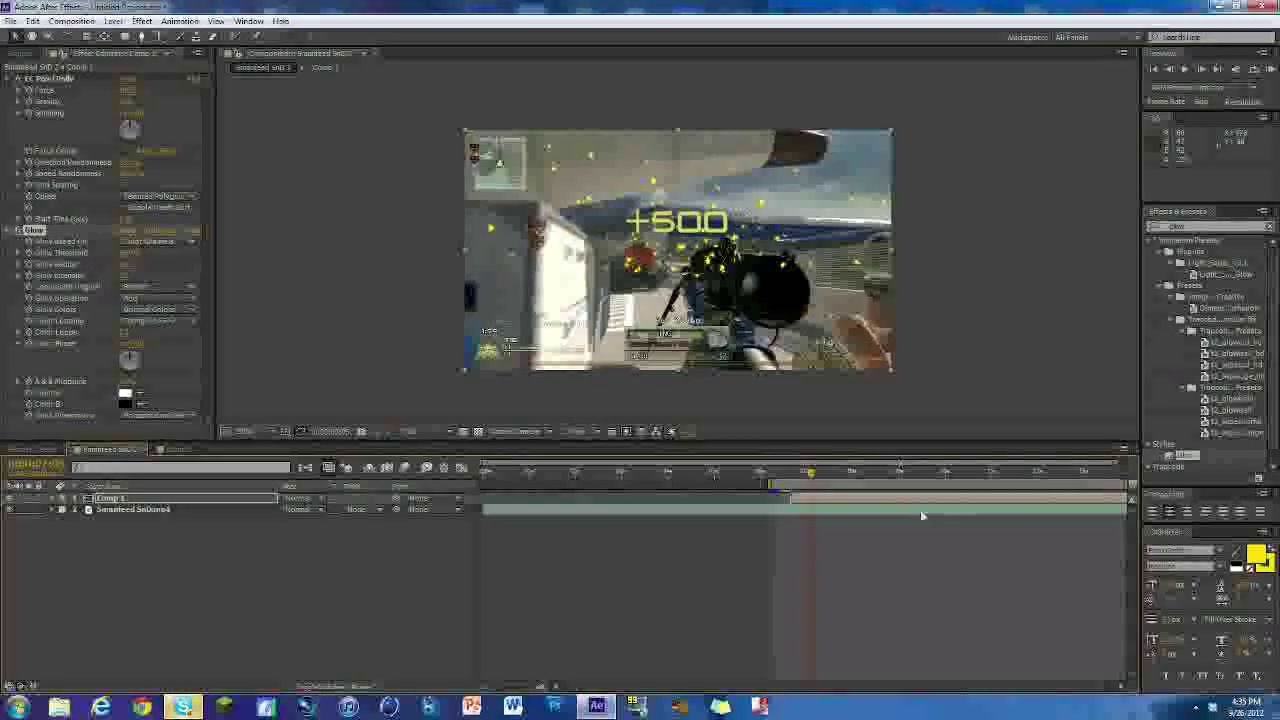
{"action": "left_click_drag", "start_coordinate": [828, 484], "coordinate": [832, 448]}
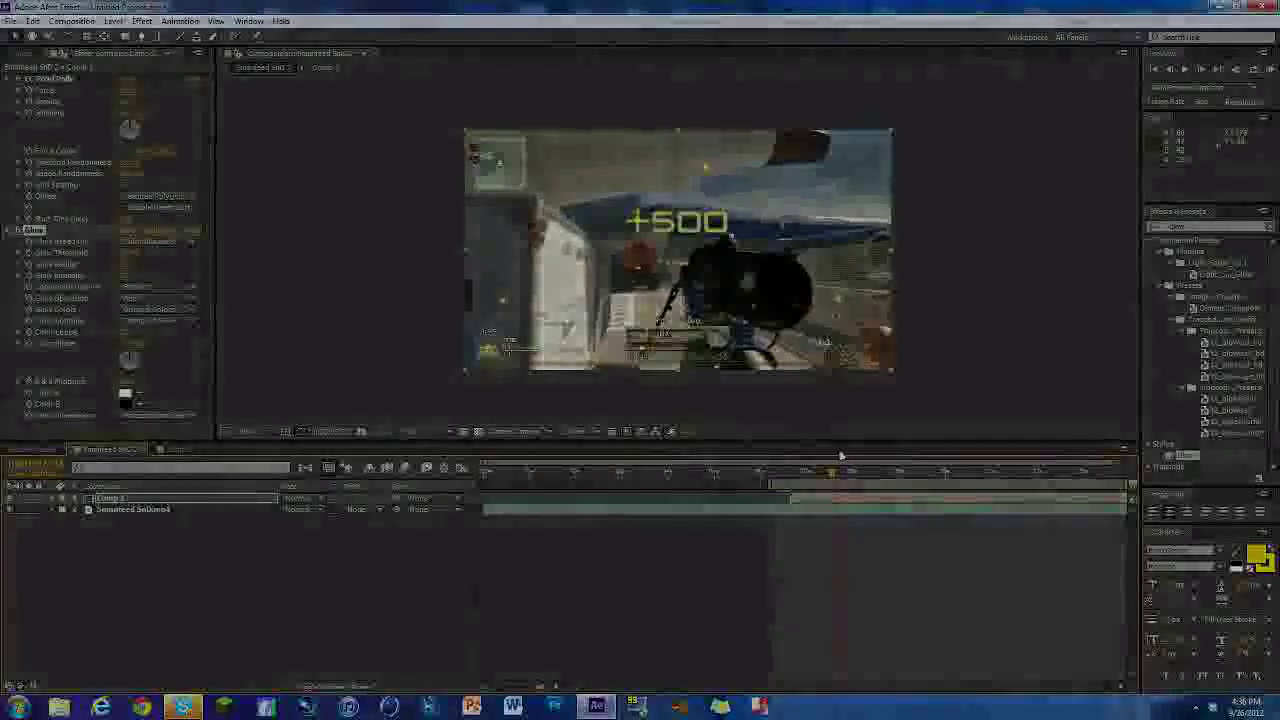